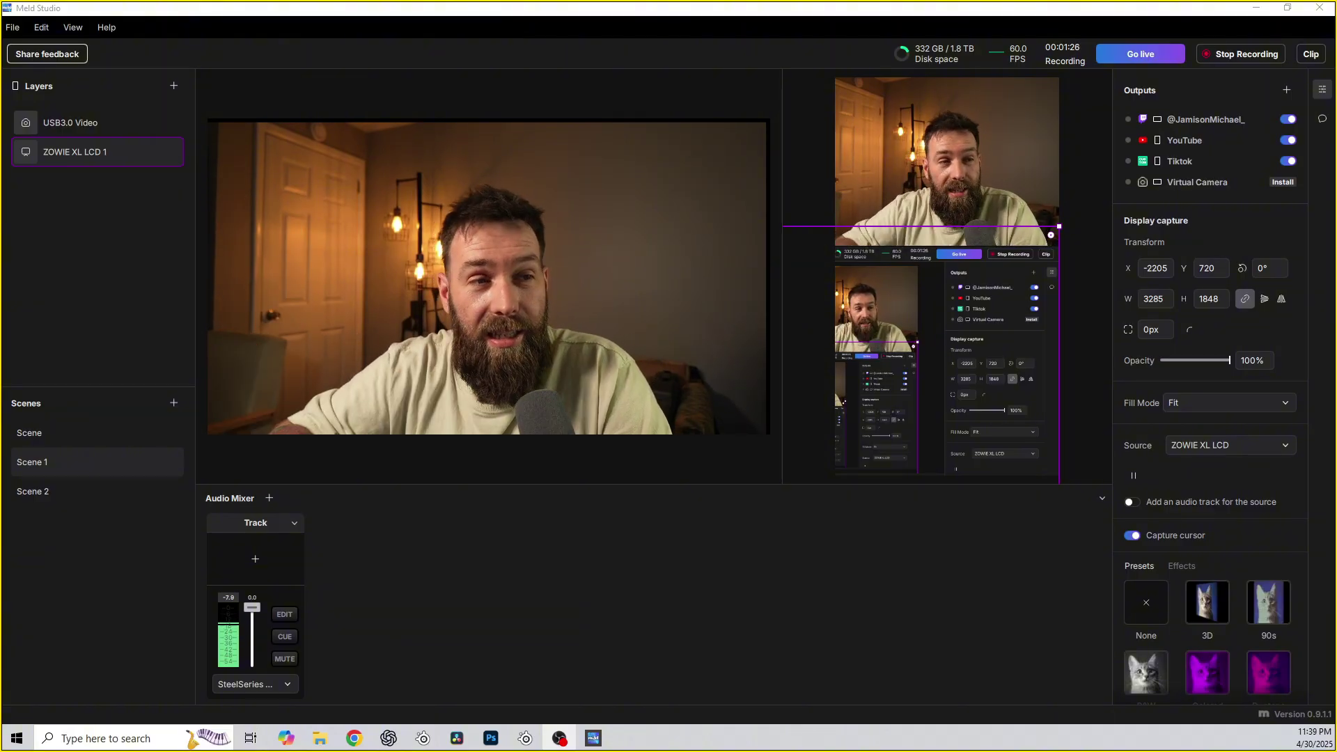
Step: Show the stream chat and move the ZOWIE XL LCD 1 display capture upward in Scene 1's vertical canvas
left_click(1323, 119)
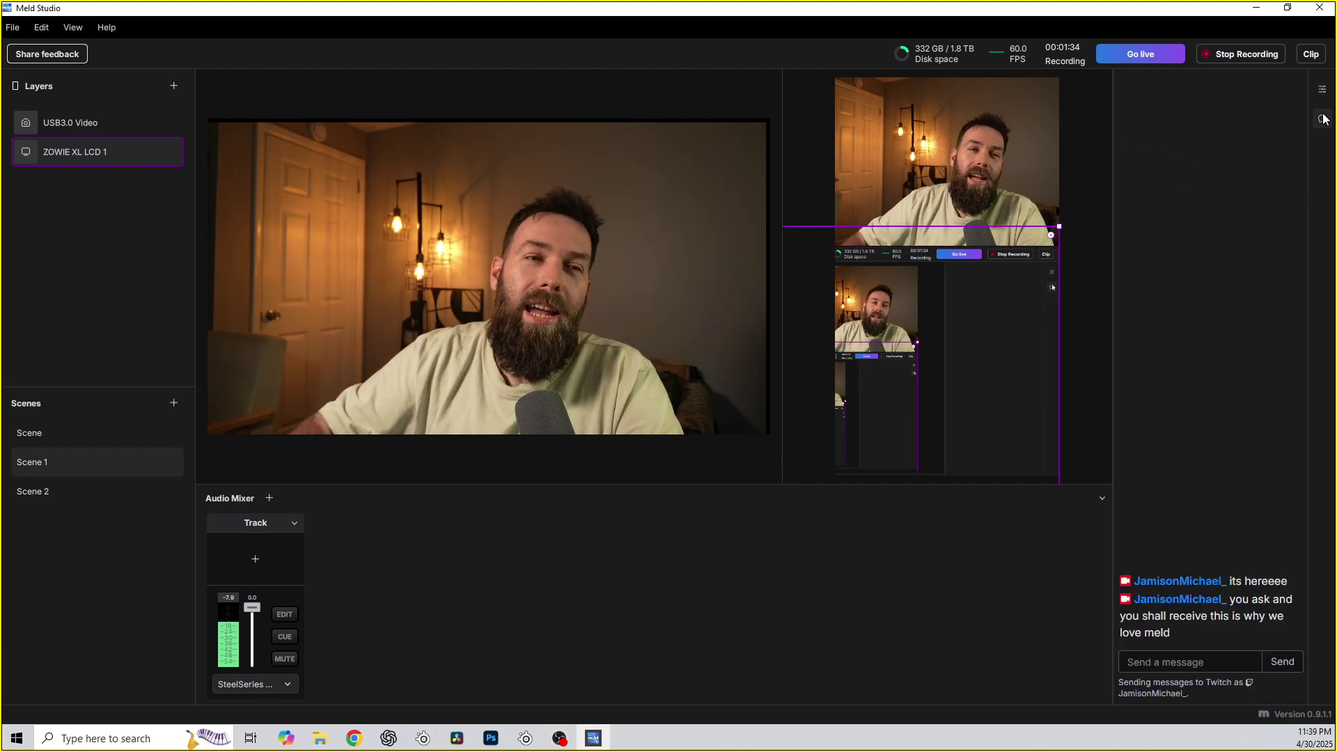
mouse_move(1018, 287)
left_click_drag(1017, 282, 1022, 223)
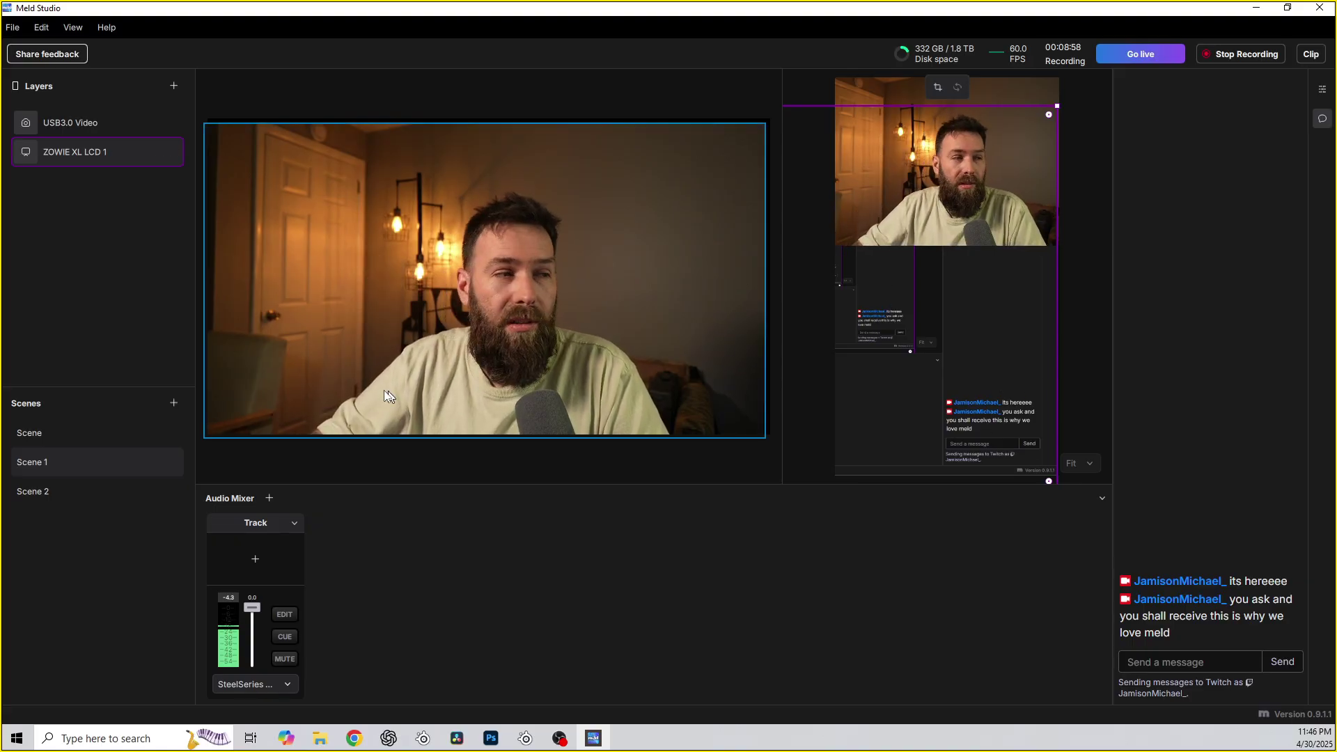
Step: Switch between Scene and Scene 1 to compare their horizontal and vertical canvas layouts
left_click(64, 428)
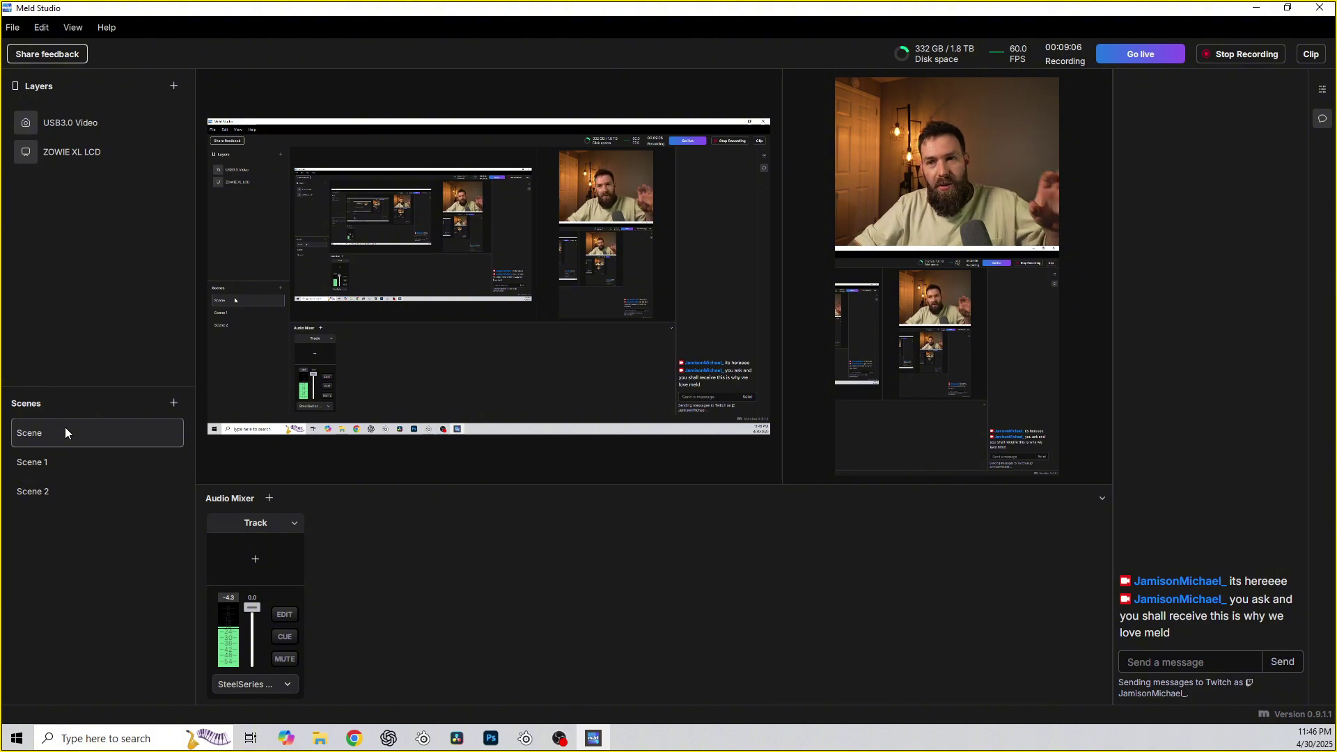
left_click(73, 466)
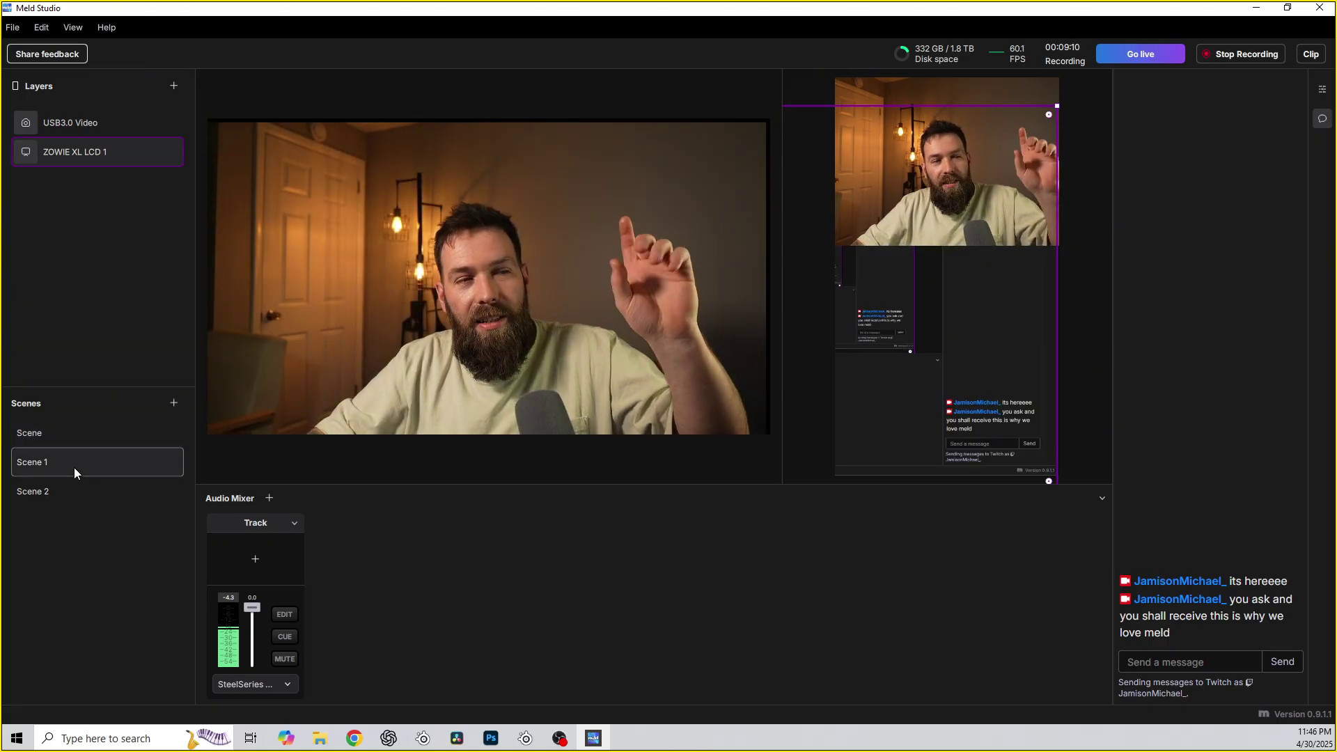
left_click(75, 431)
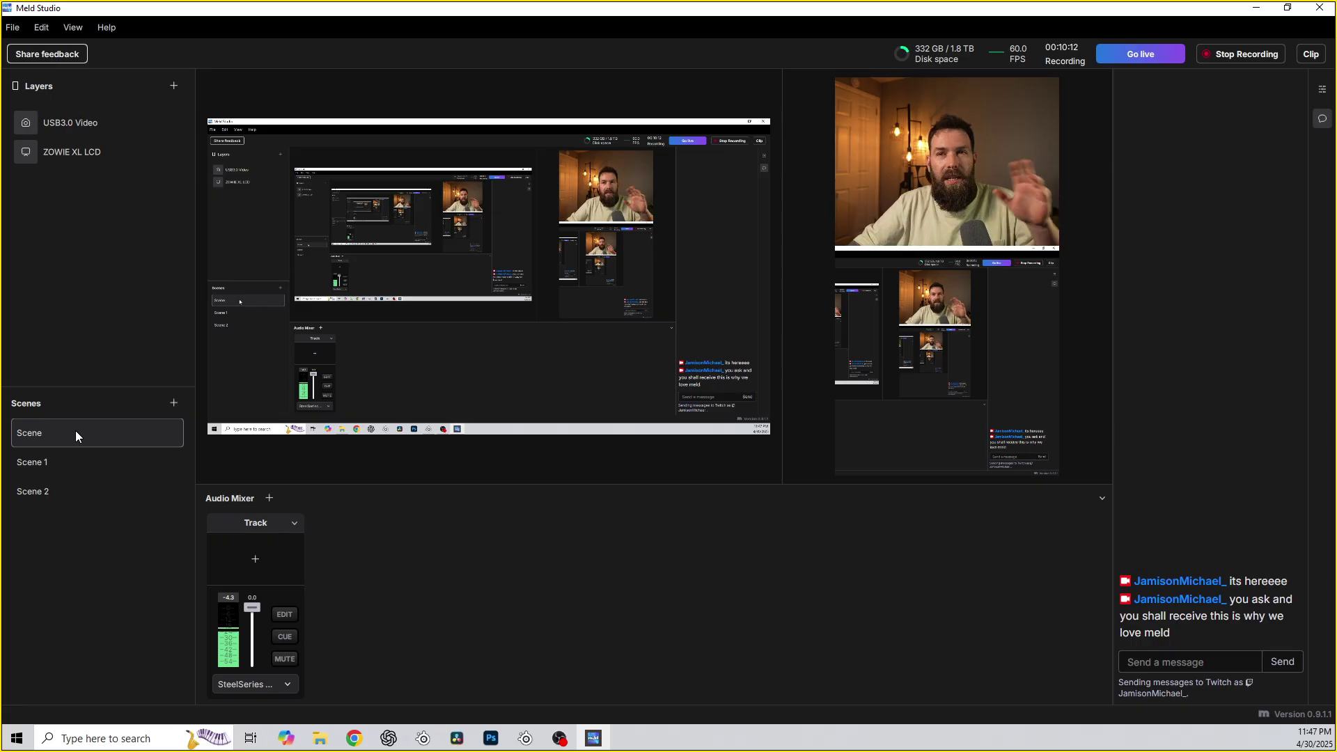
left_click(77, 500)
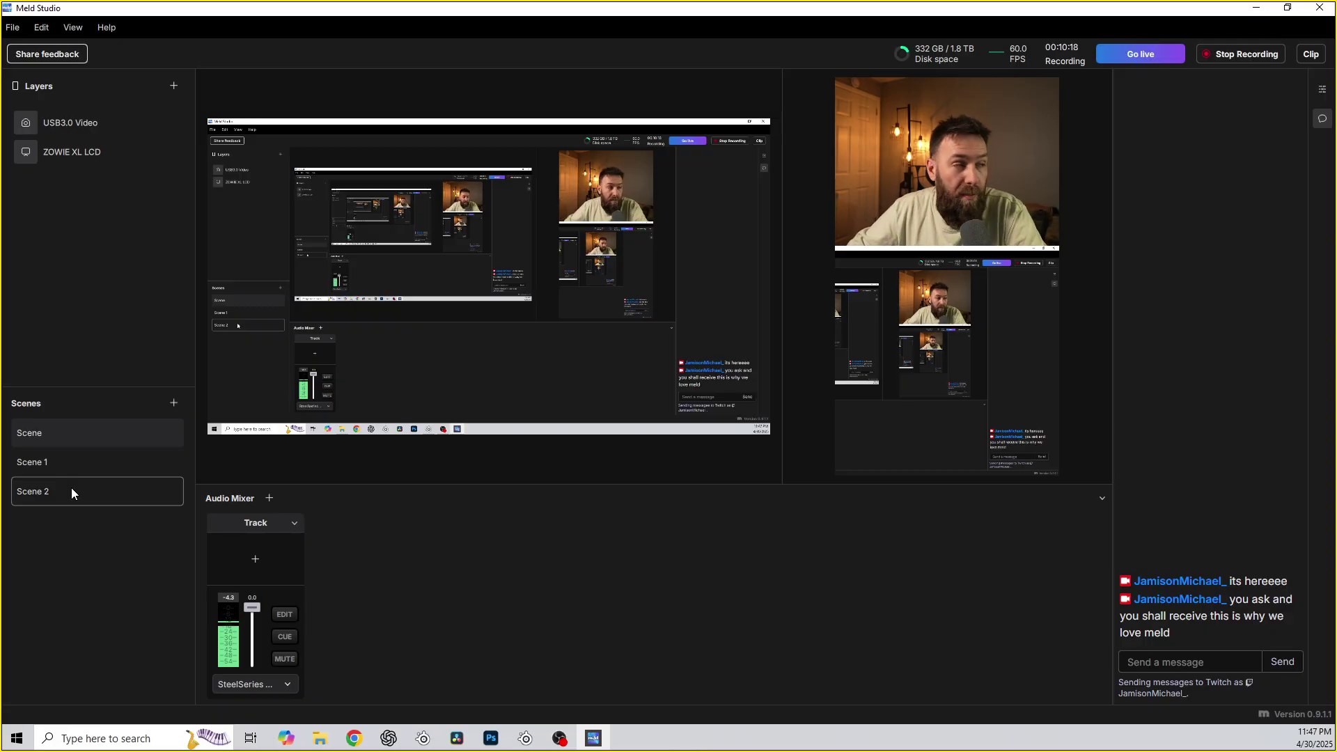
left_click(63, 461)
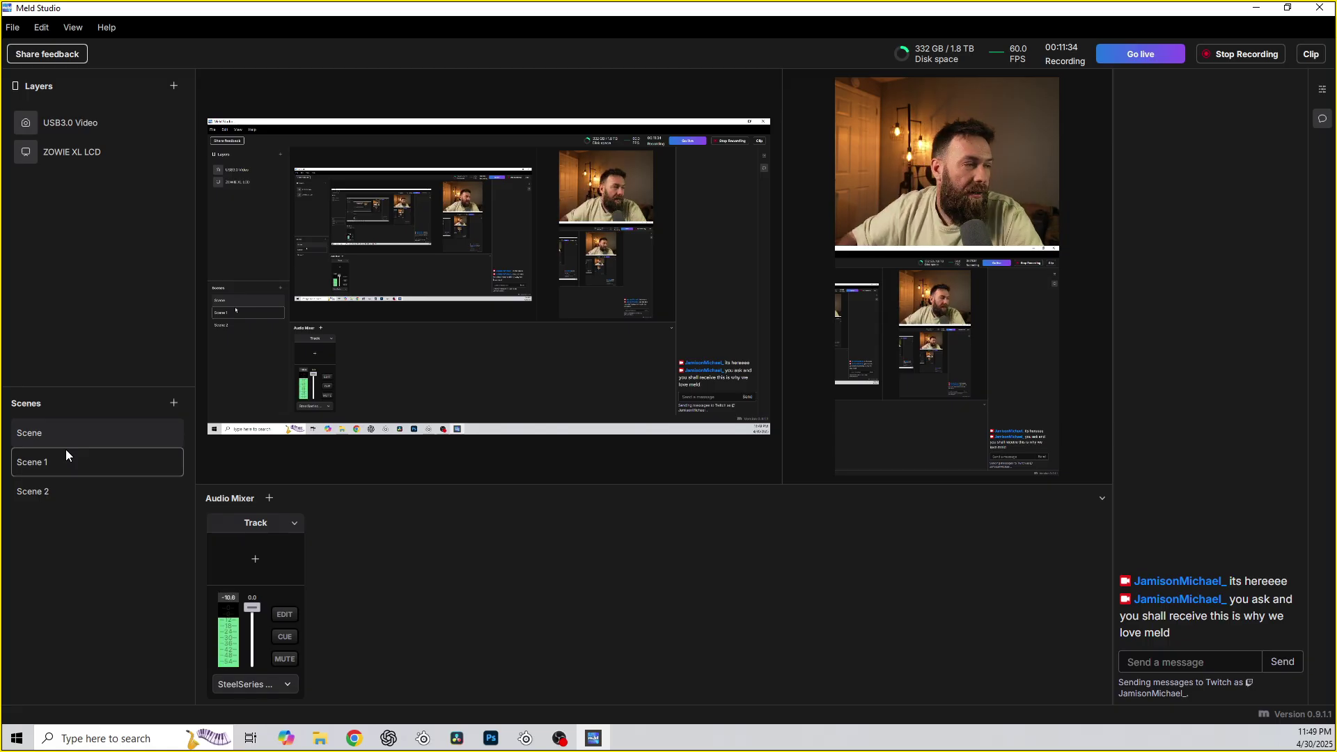
Step: In Scene 2, add a video device layer to the vertical canvas with USB3.0 Video as its device
left_click(65, 489)
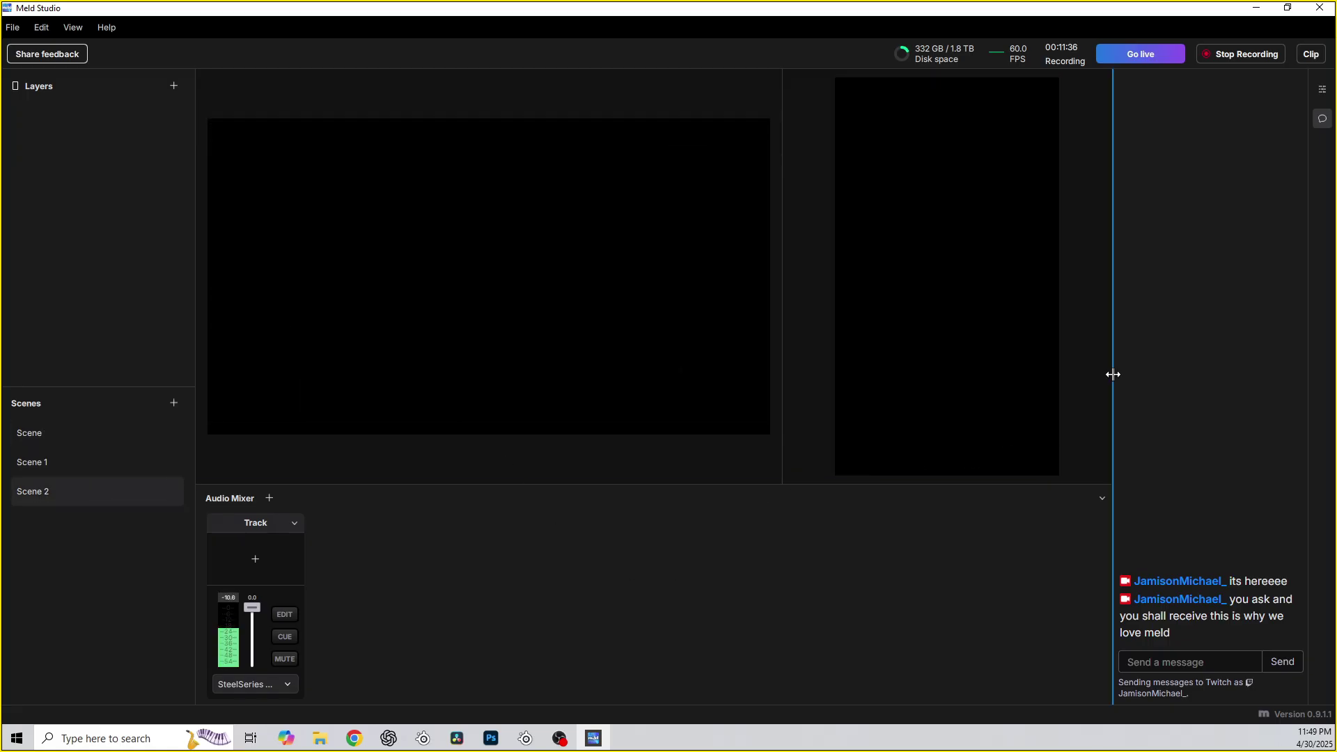
left_click(174, 86)
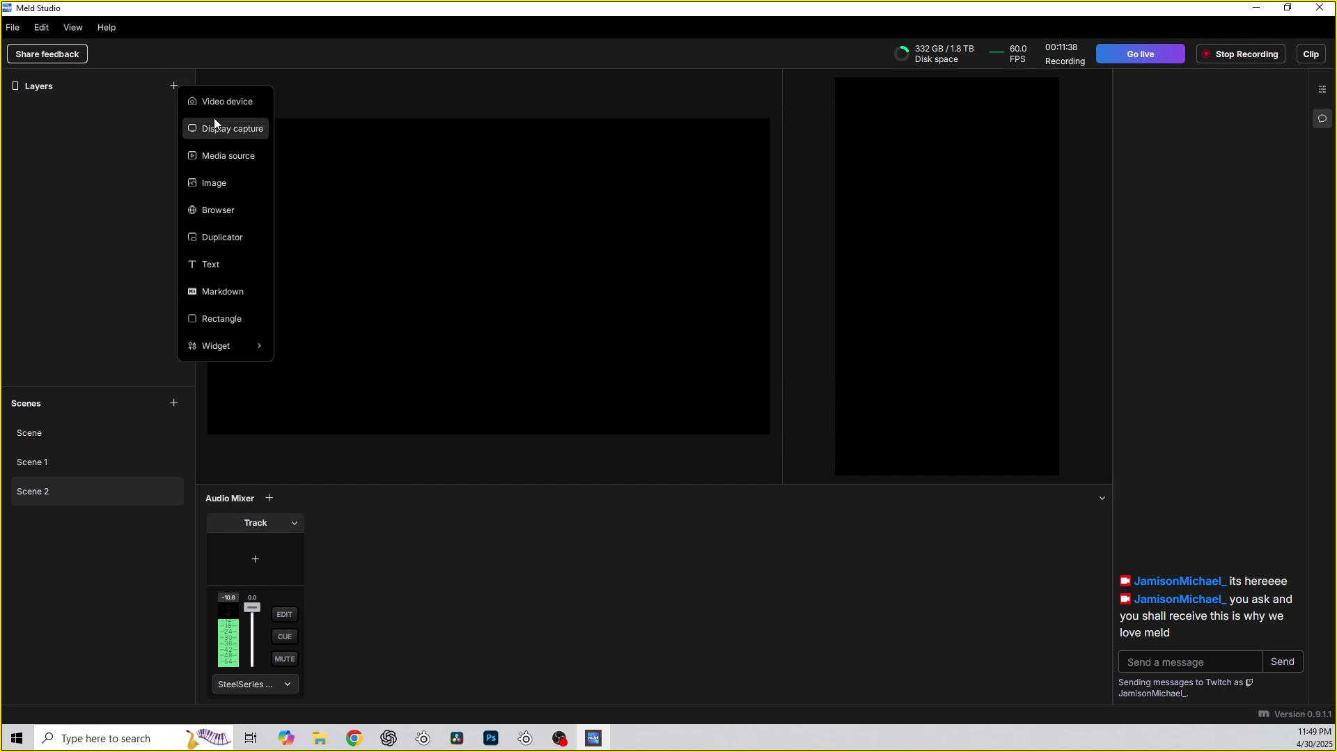
left_click(230, 102)
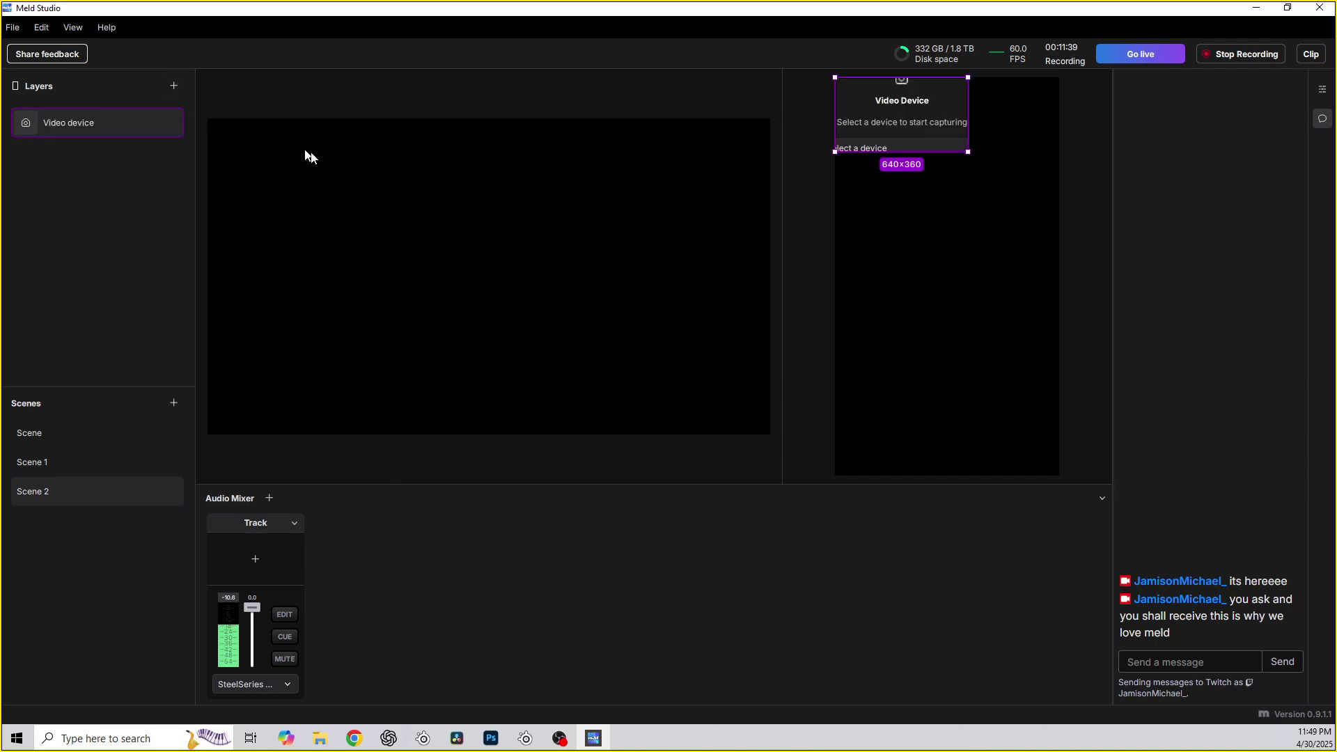
left_click(930, 148)
left_click(905, 193)
Step: Enlarge the camera layer to the vertical canvas's full height and shift it sideways until the person is in frame
mouse_move(1071, 211)
left_mouse_down()
mouse_move(1176, 289)
mouse_move(1071, 212)
left_mouse_up()
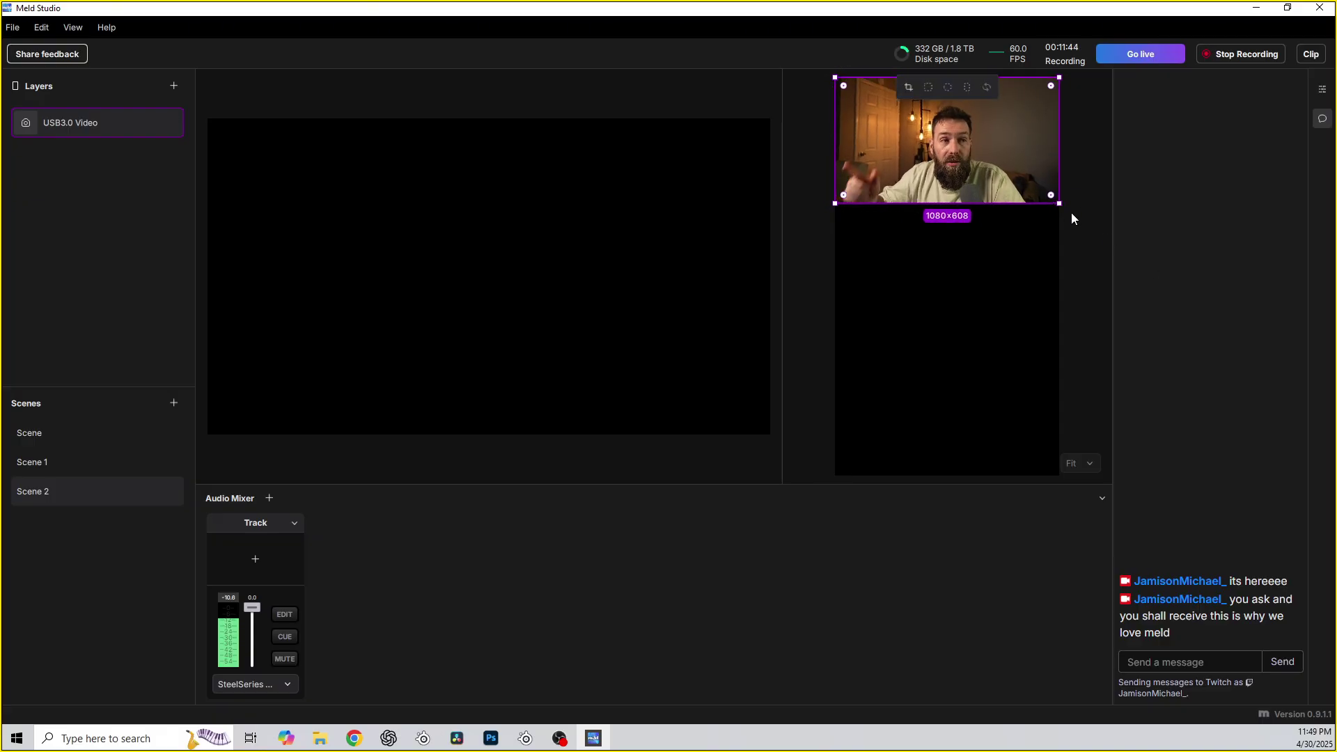
left_click_drag(1073, 205, 1322, 480)
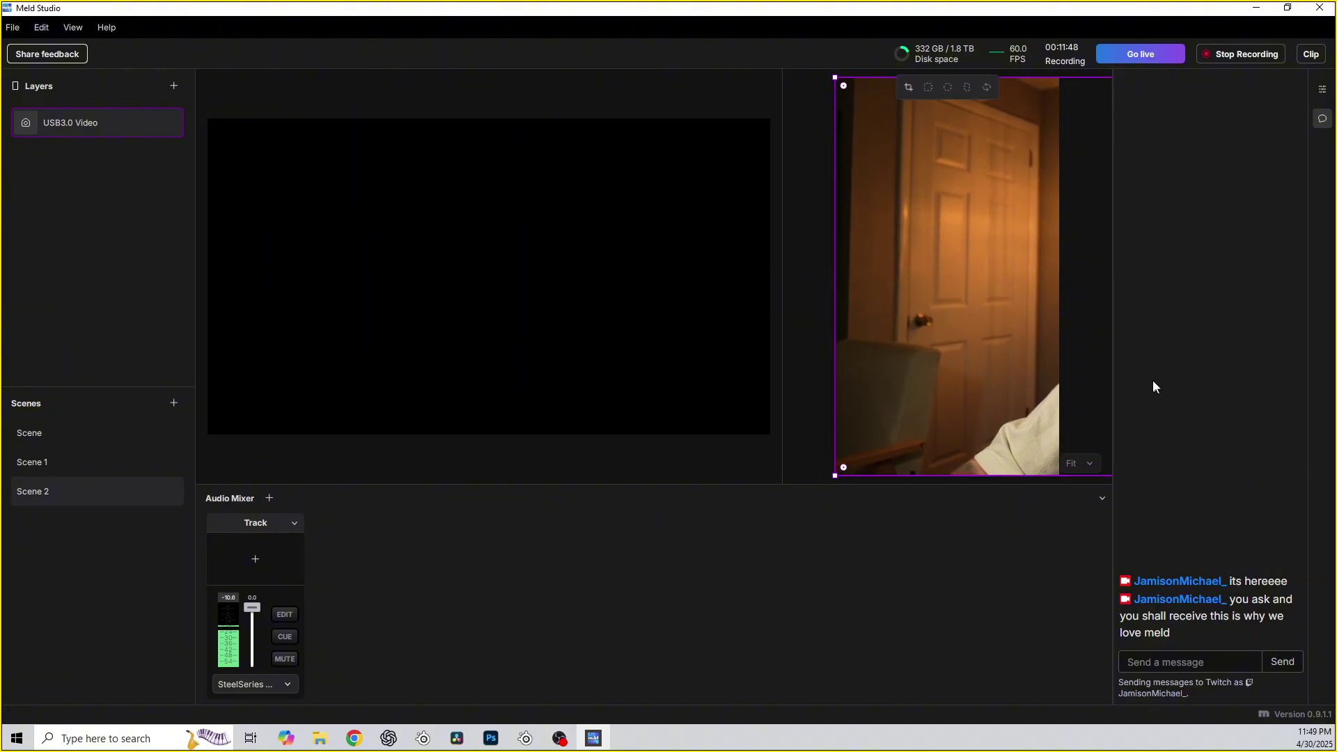
left_click_drag(1041, 357, 733, 326)
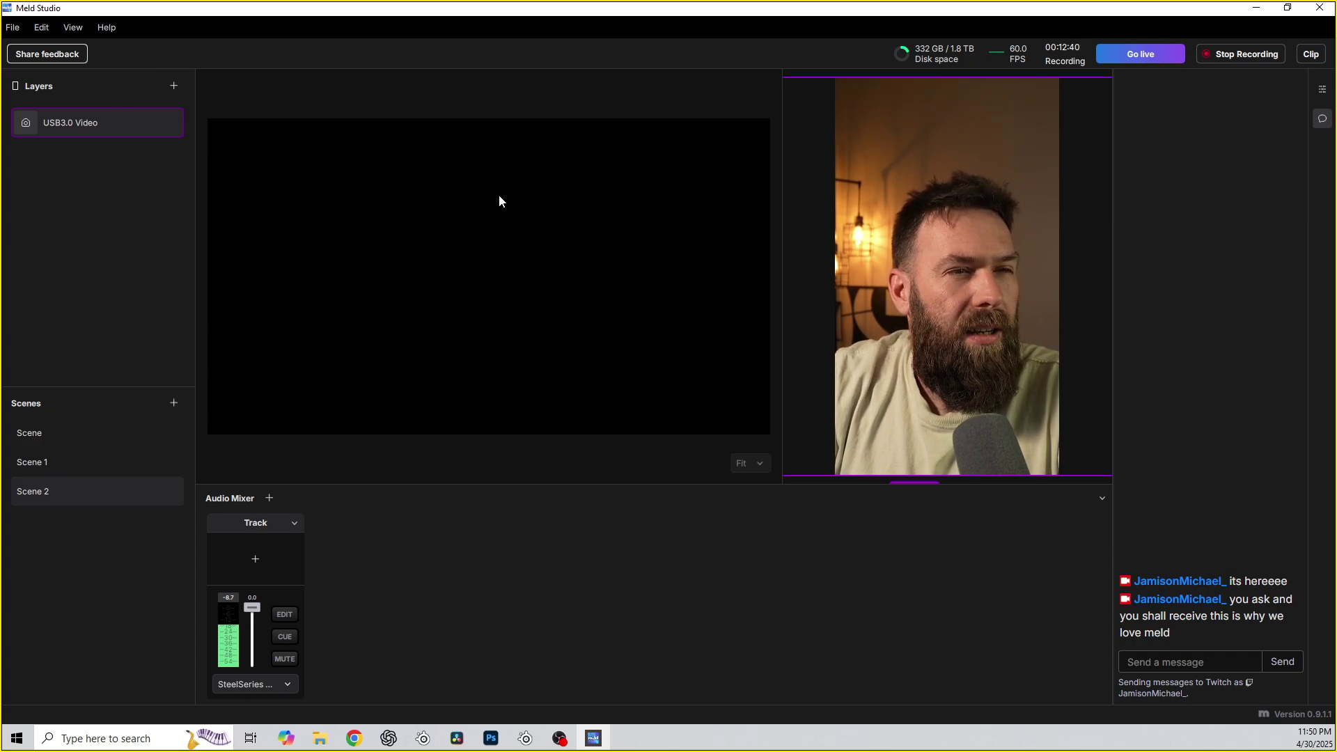
Step: Try a display capture layer over the camera in Scene 2's vertical canvas and delete that layer
left_click(751, 463)
left_click(234, 220)
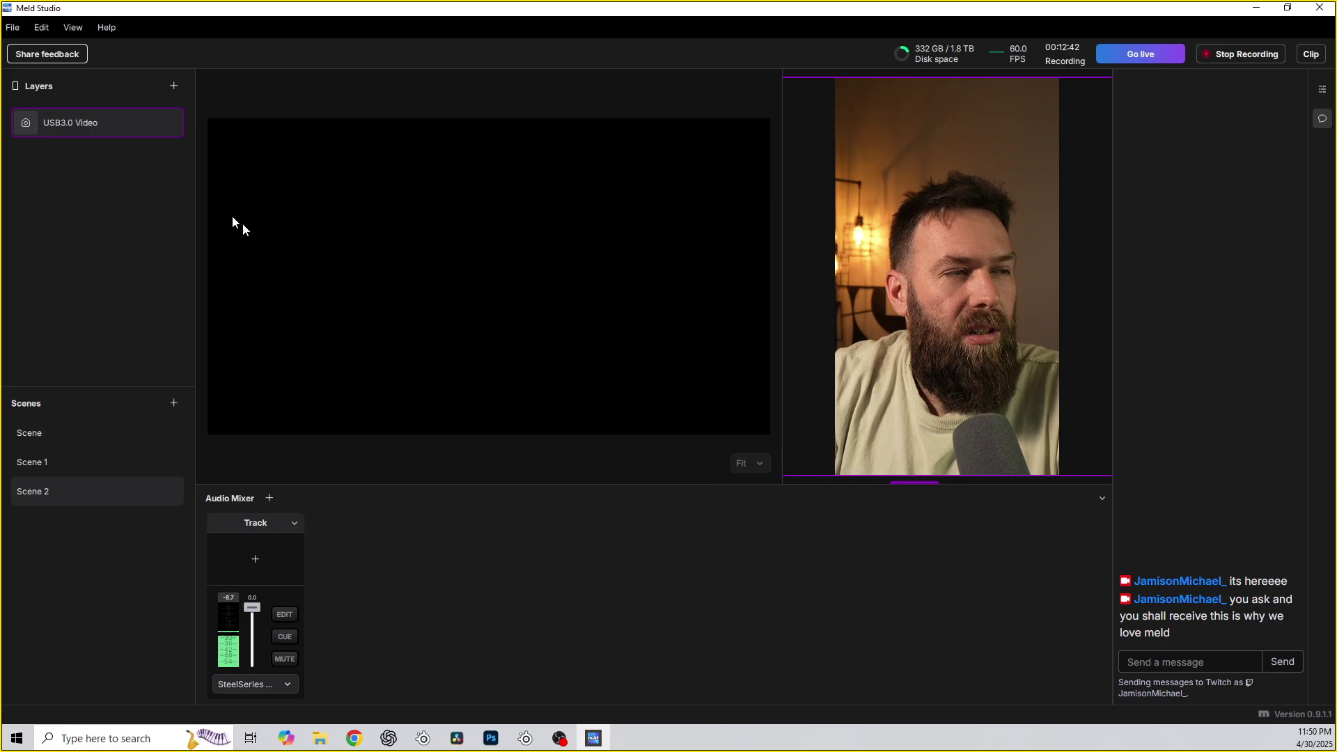
left_click(173, 86)
left_click(211, 121)
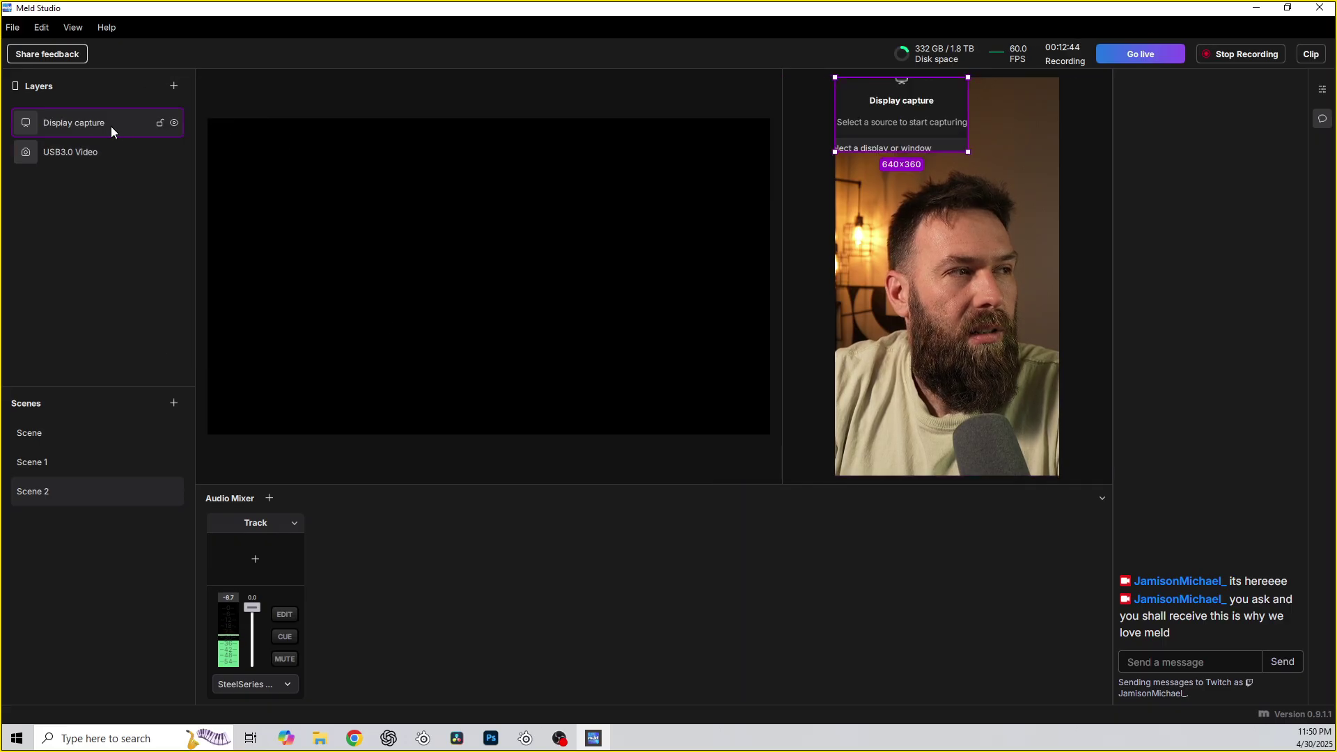
left_click_drag(887, 131, 943, 201)
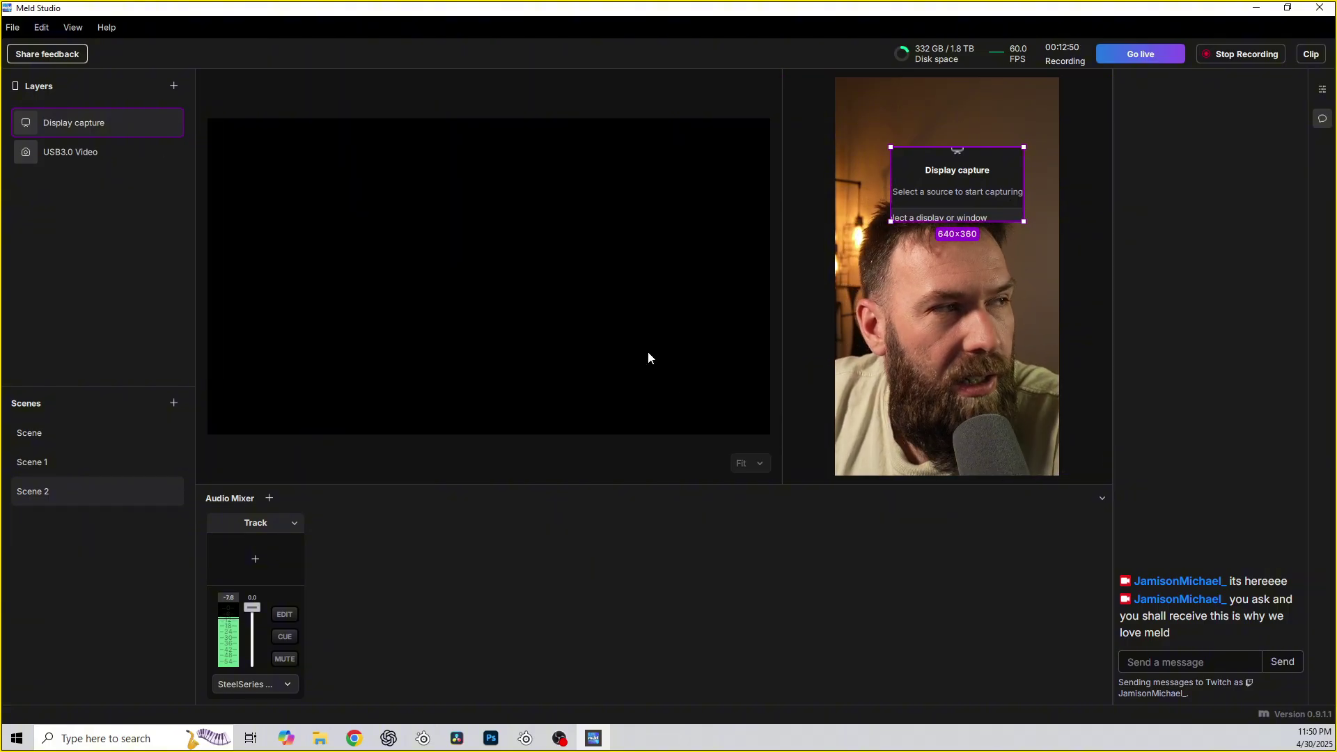
right_click(120, 124)
left_click(174, 430)
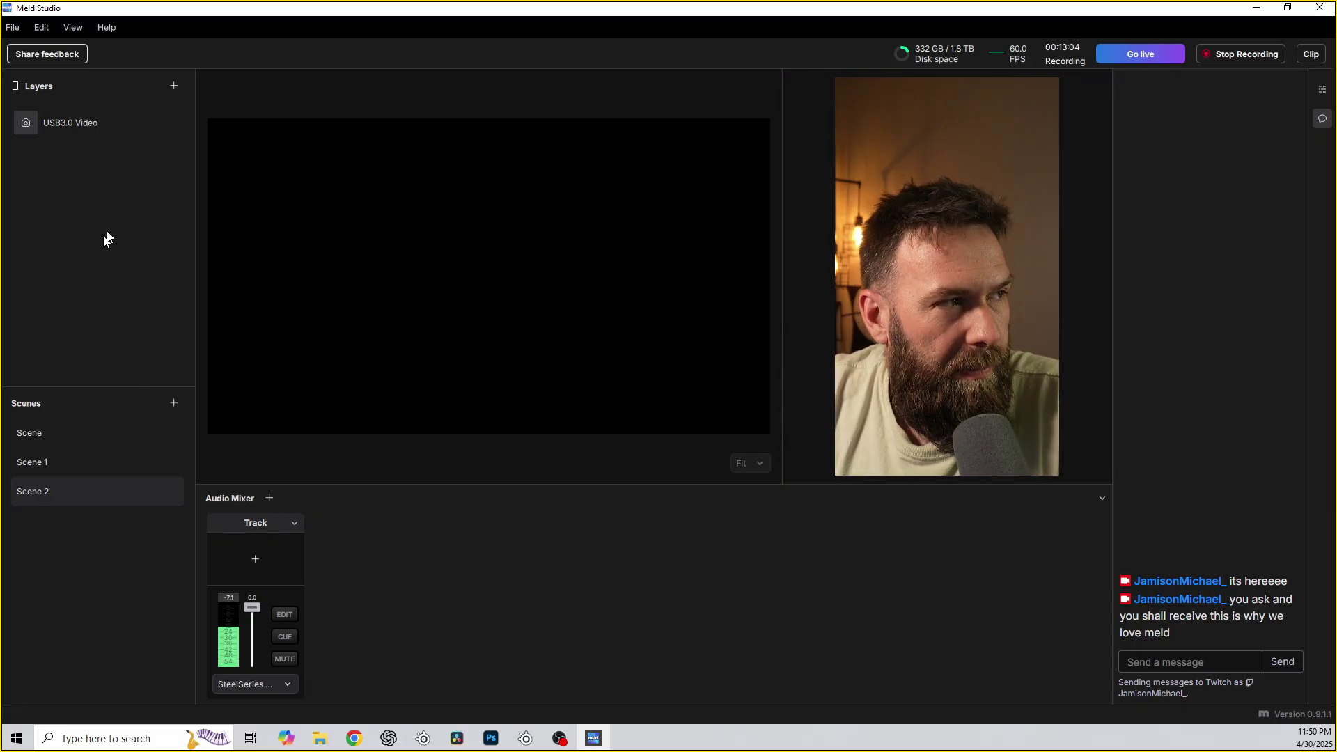
Step: Add another display capture layer to Scene 2, try reordering it below USB3.0 Video, and delete it
left_click(173, 87)
left_click(206, 132)
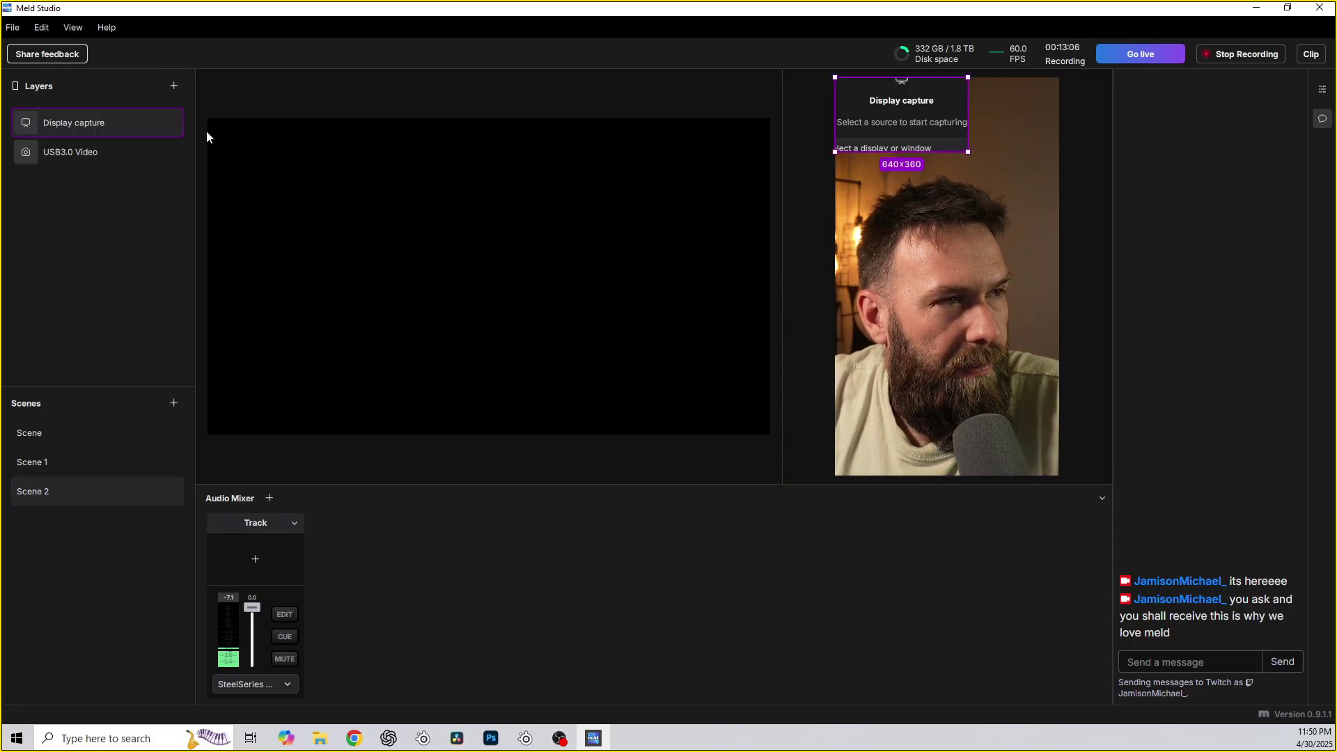
left_click_drag(143, 125, 329, 170)
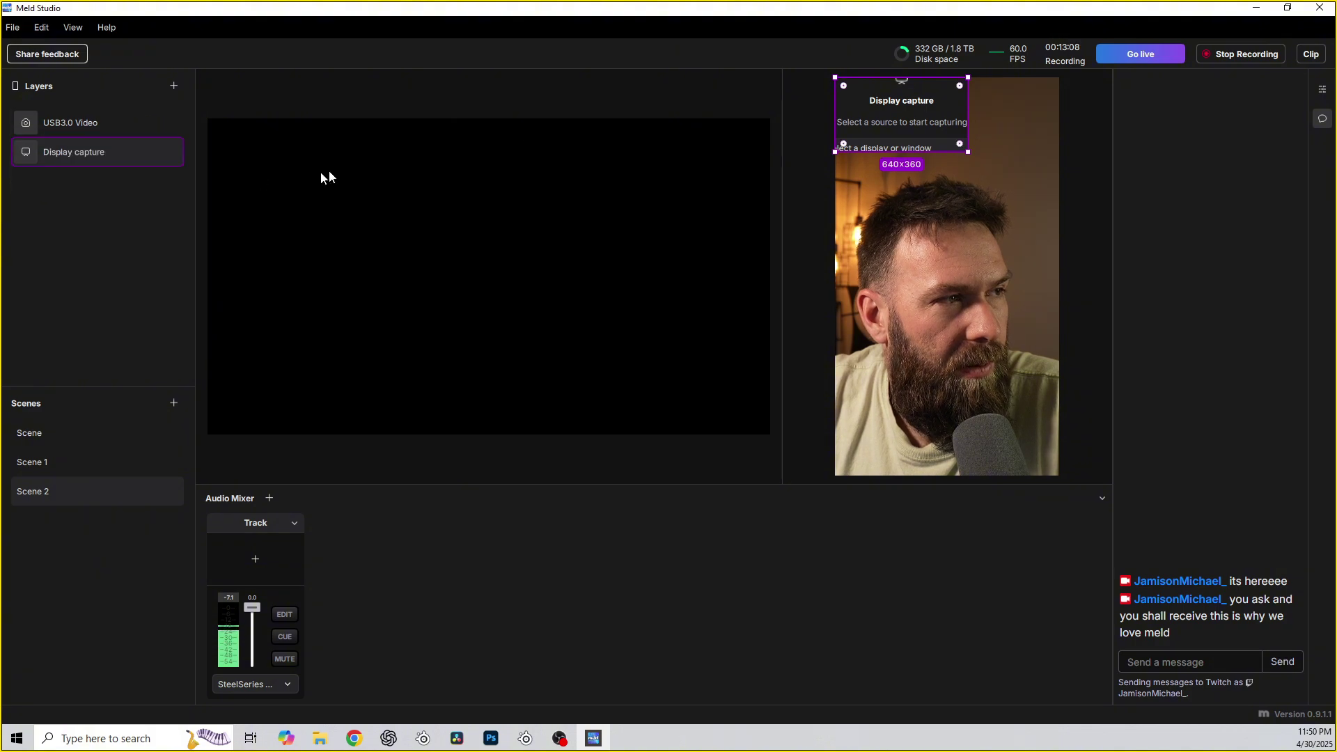
left_click(894, 124)
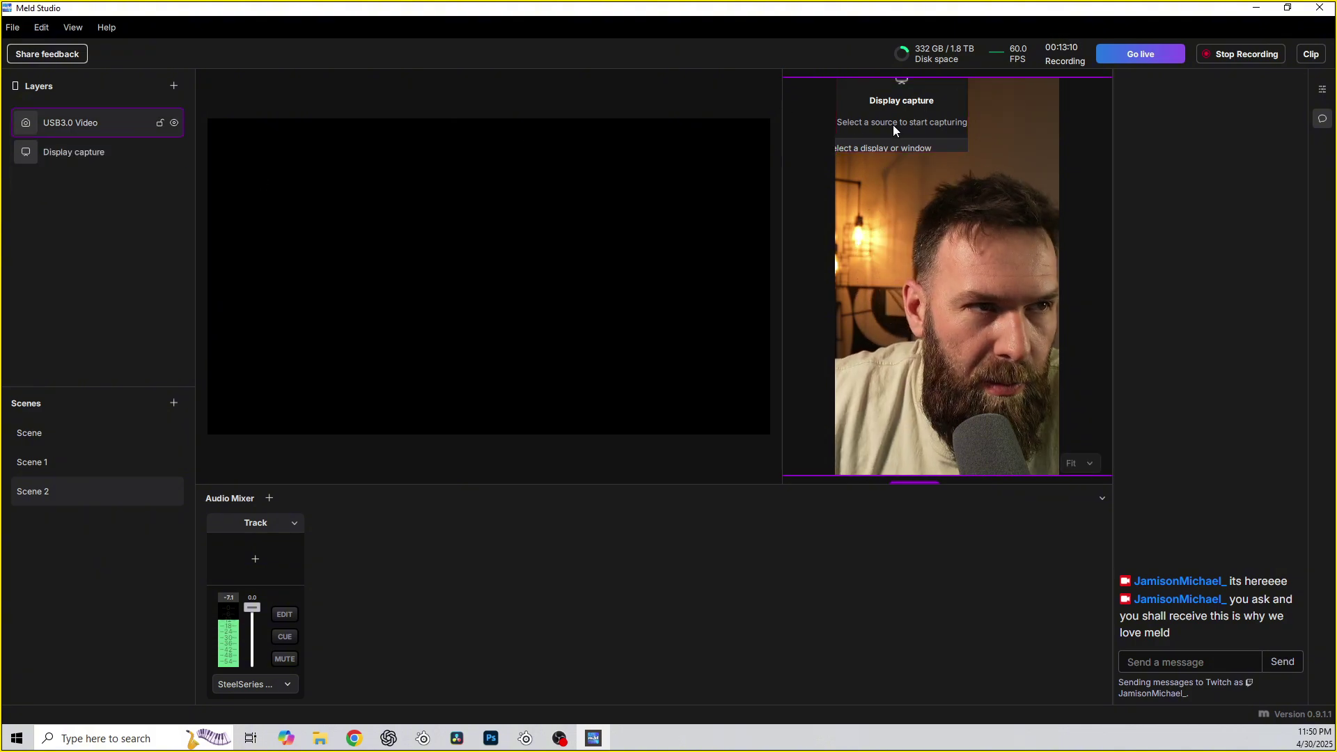
left_click(93, 148)
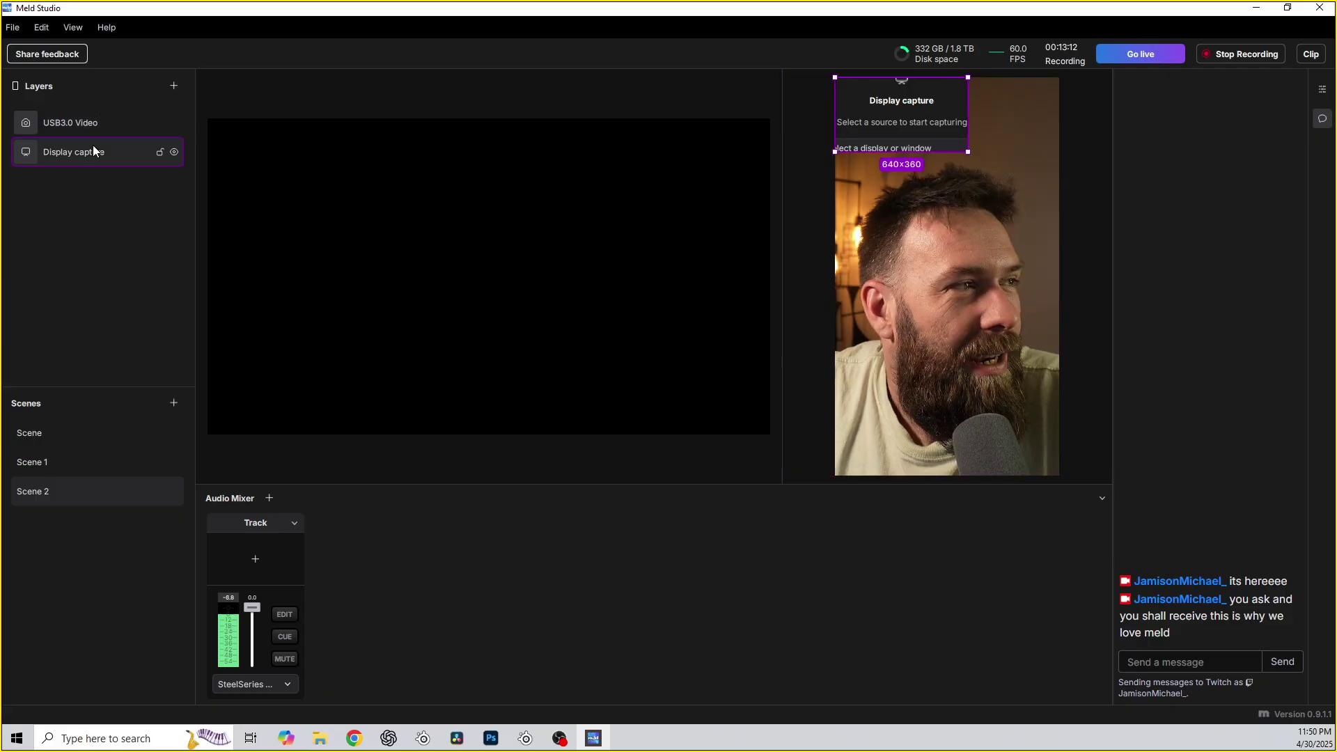
right_click(101, 152)
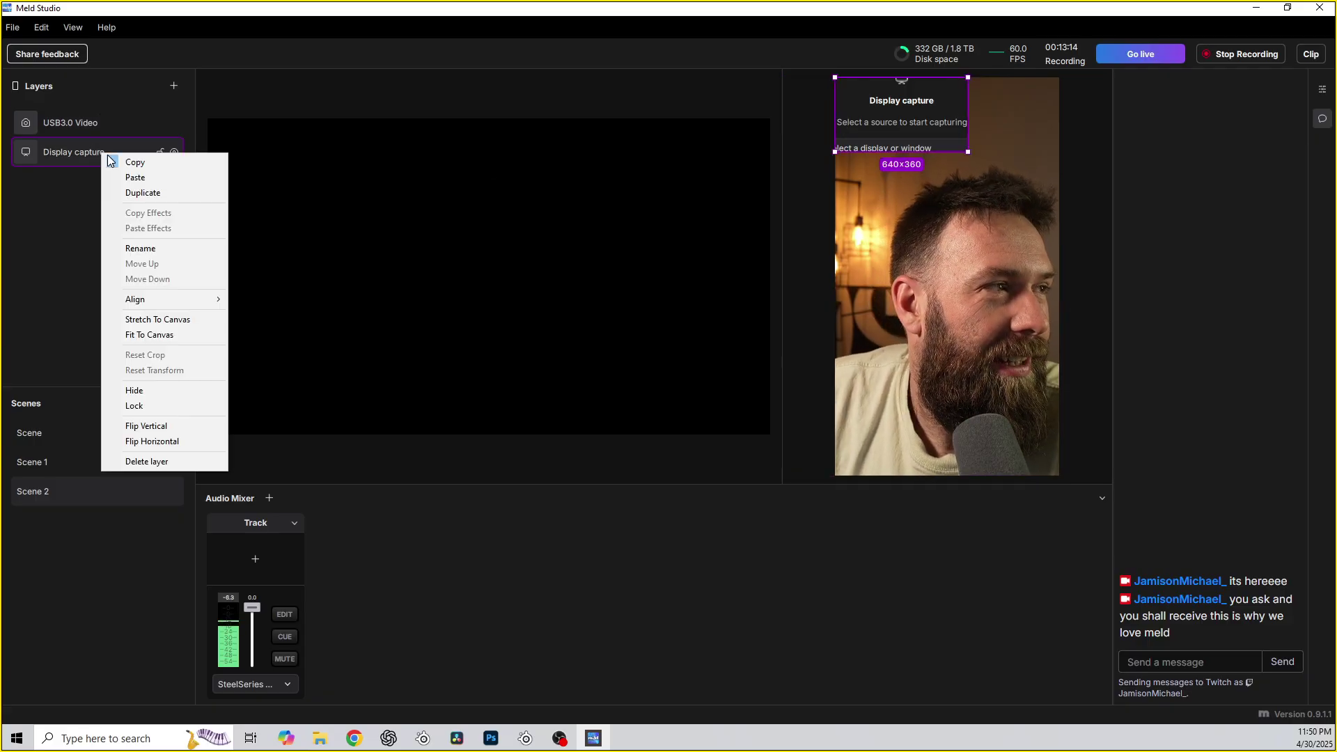
left_click(140, 461)
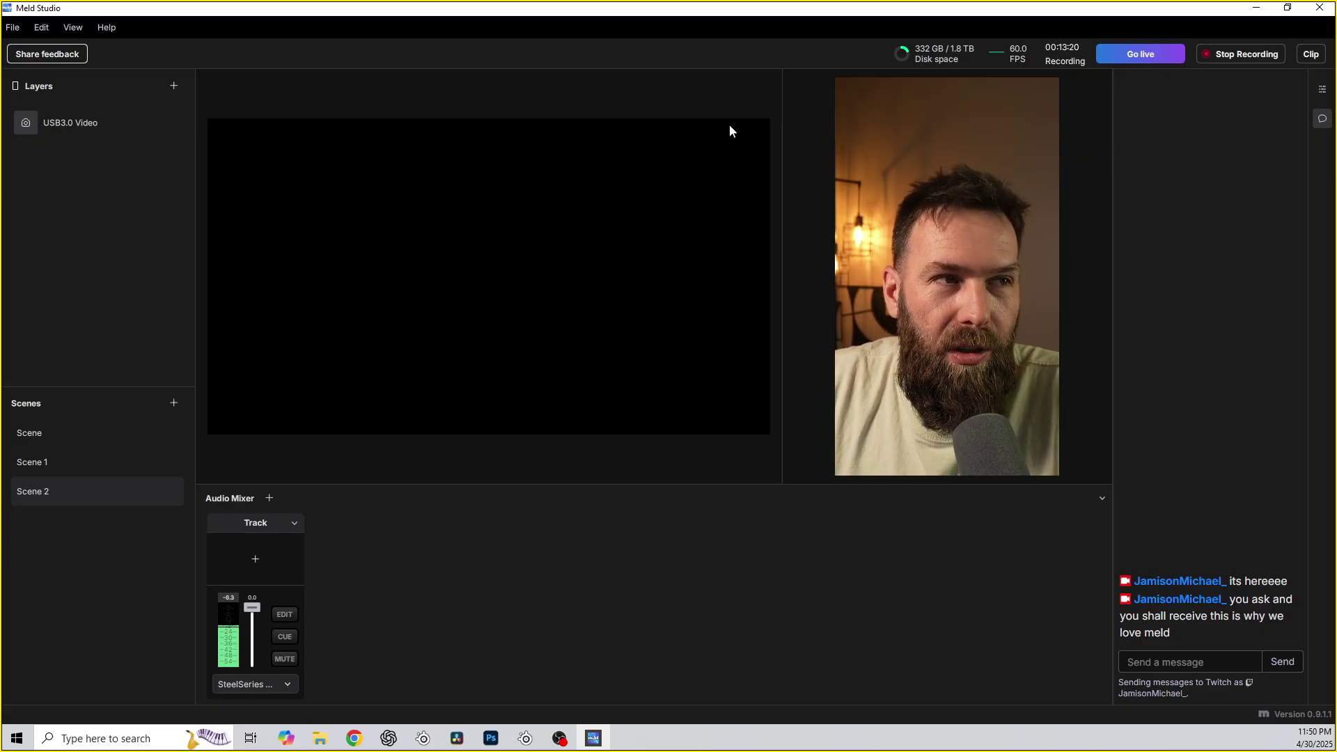
Step: Check the outputs list, switch to Scene, and collapse the side panel to enlarge both canvases
left_click(1322, 88)
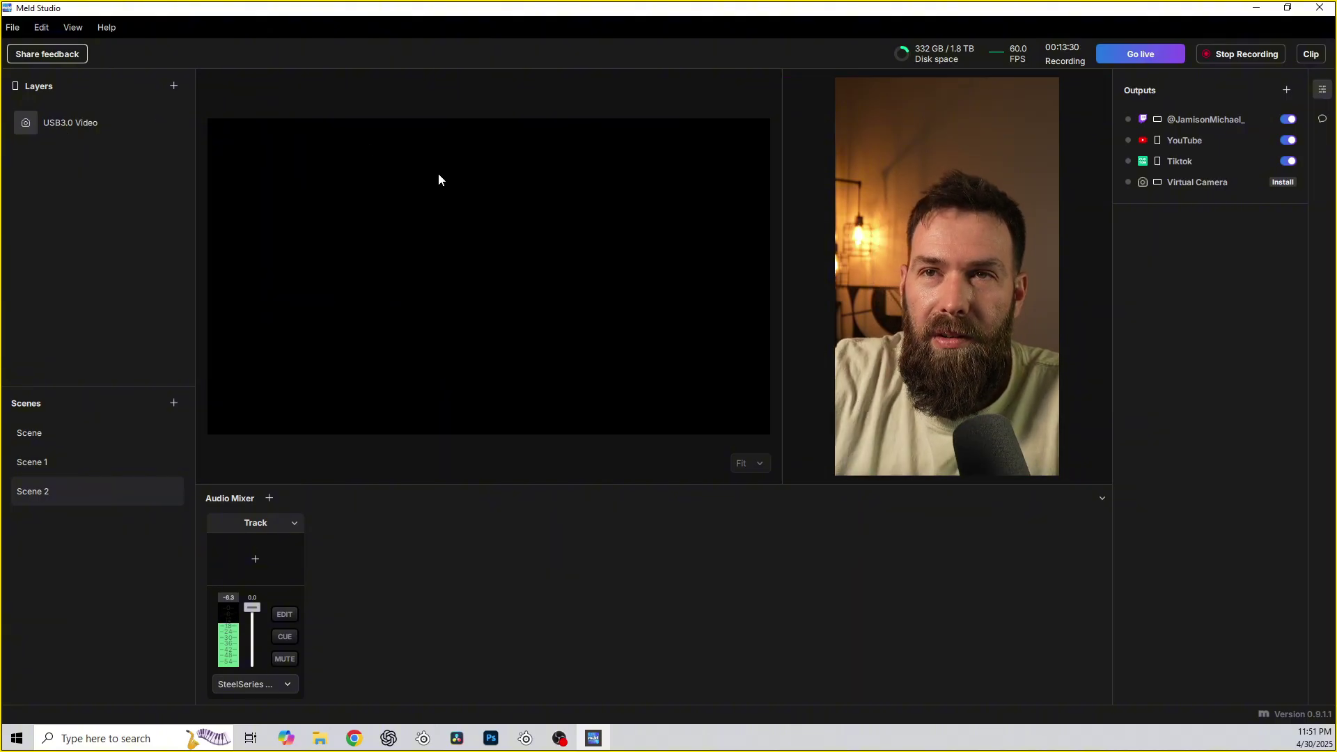
left_click(29, 432)
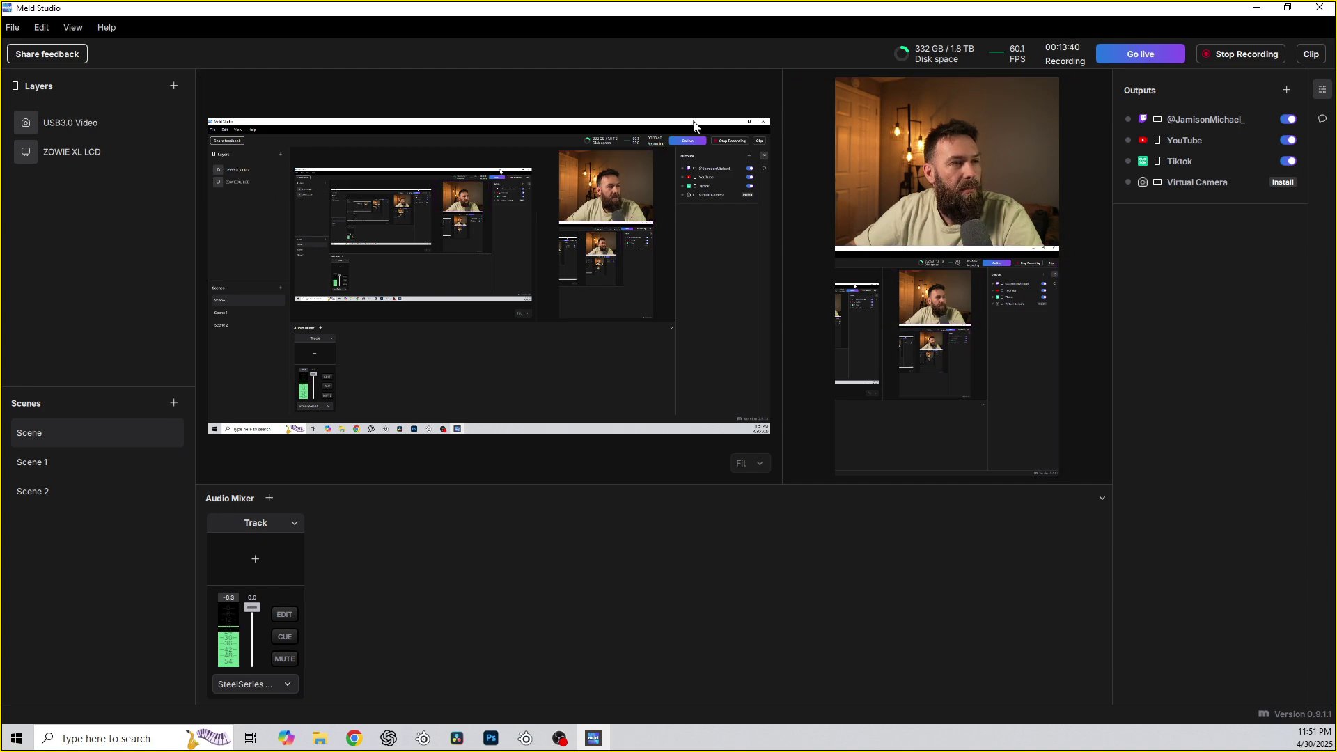
left_click(1320, 93)
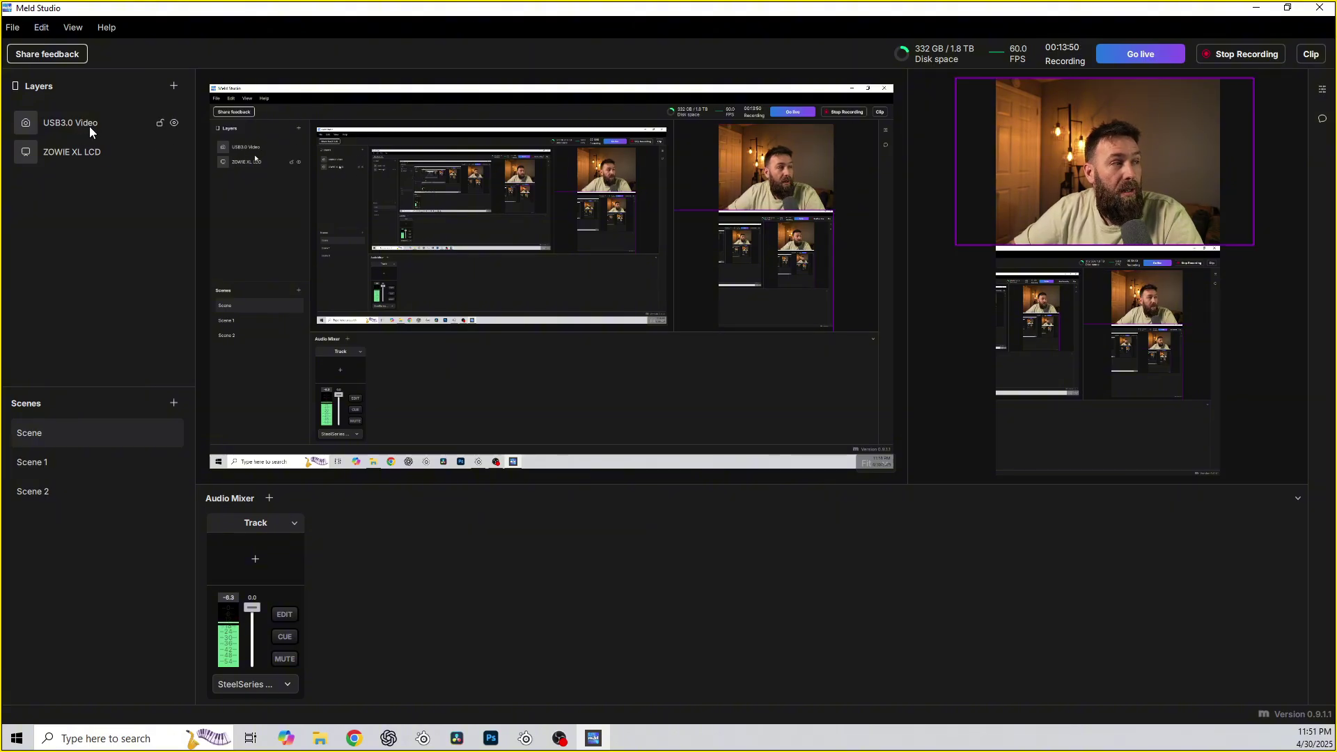
Step: Select the horizontal canvas's display capture, open cropping for the vertical canvas's camera, and cancel the crop
key("Delete")
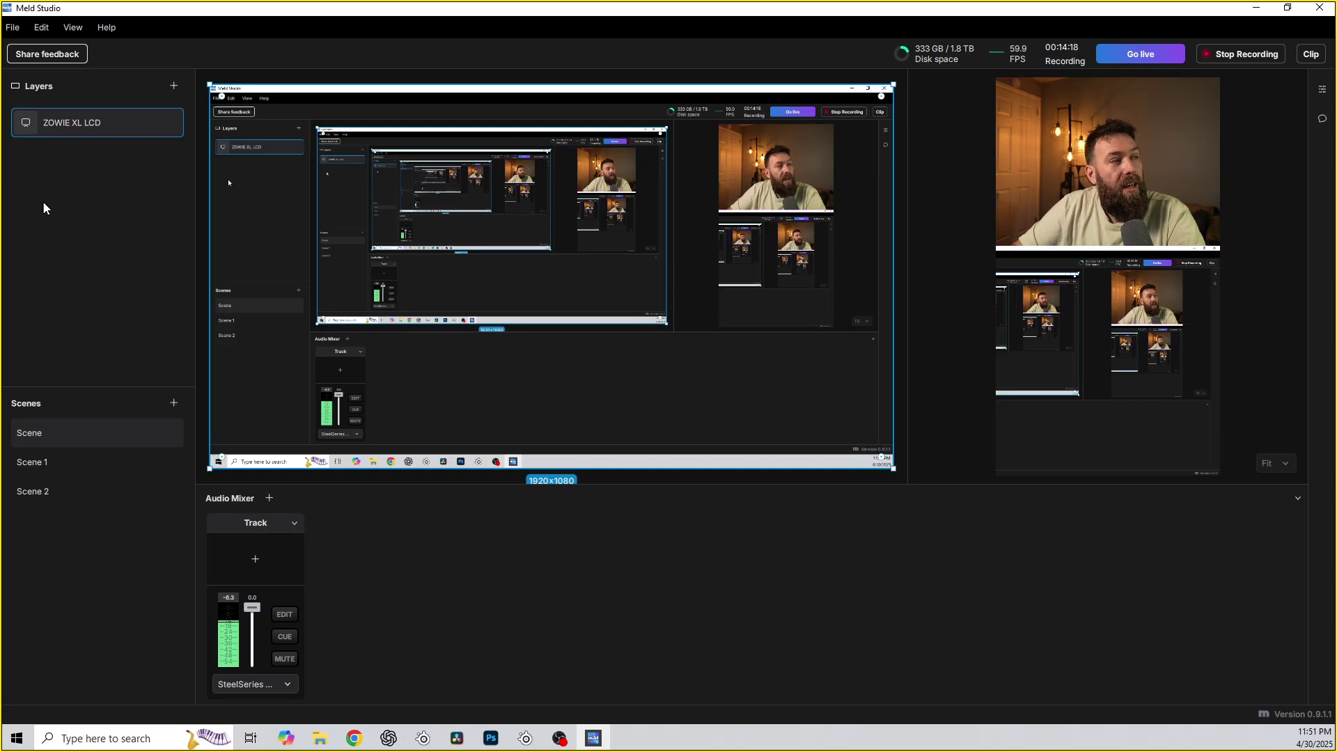
double_click(1055, 184)
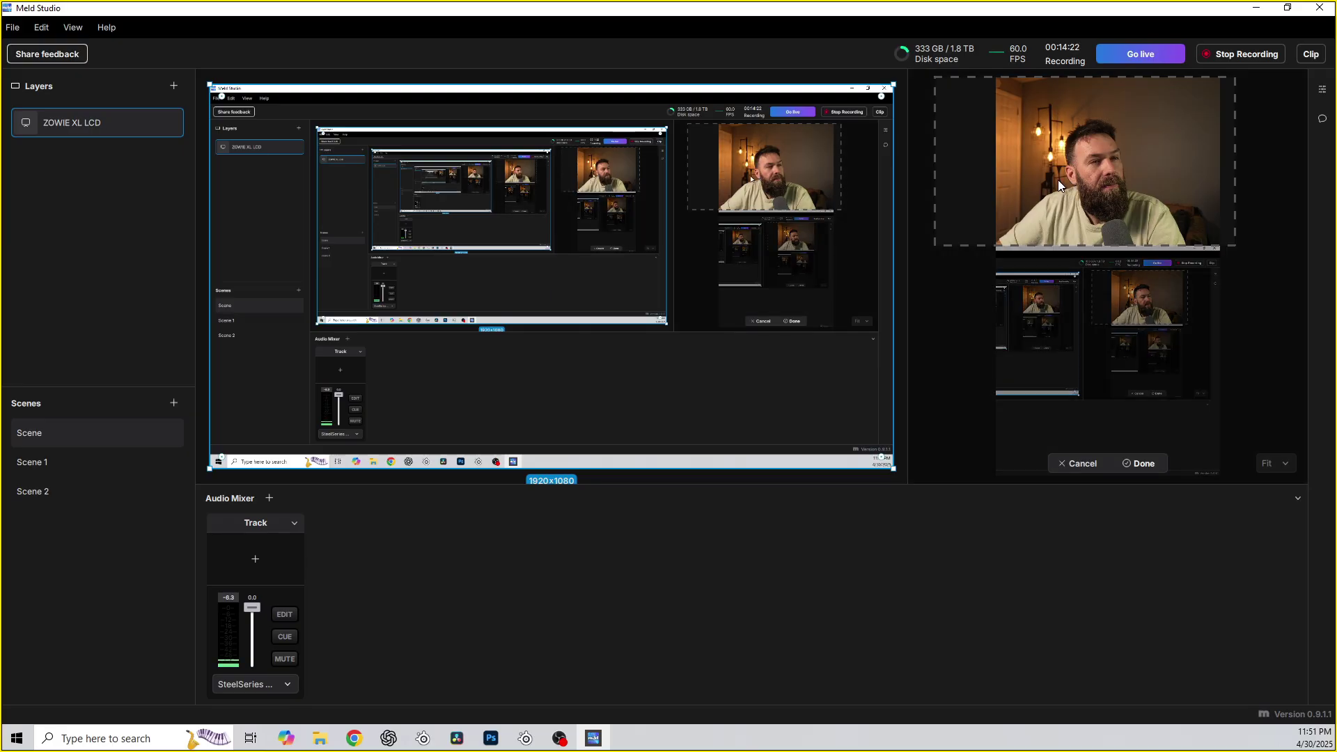
key("Escape")
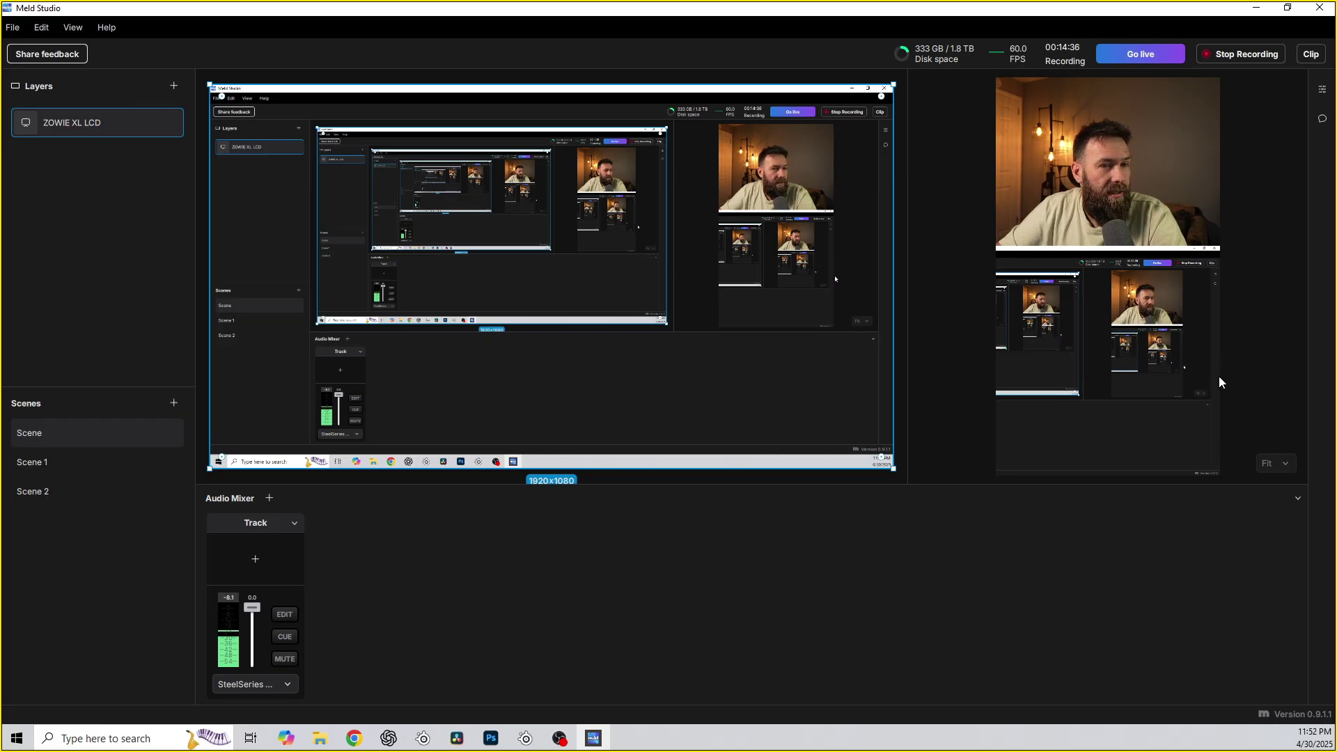
right_click(1118, 329)
left_click(1094, 316)
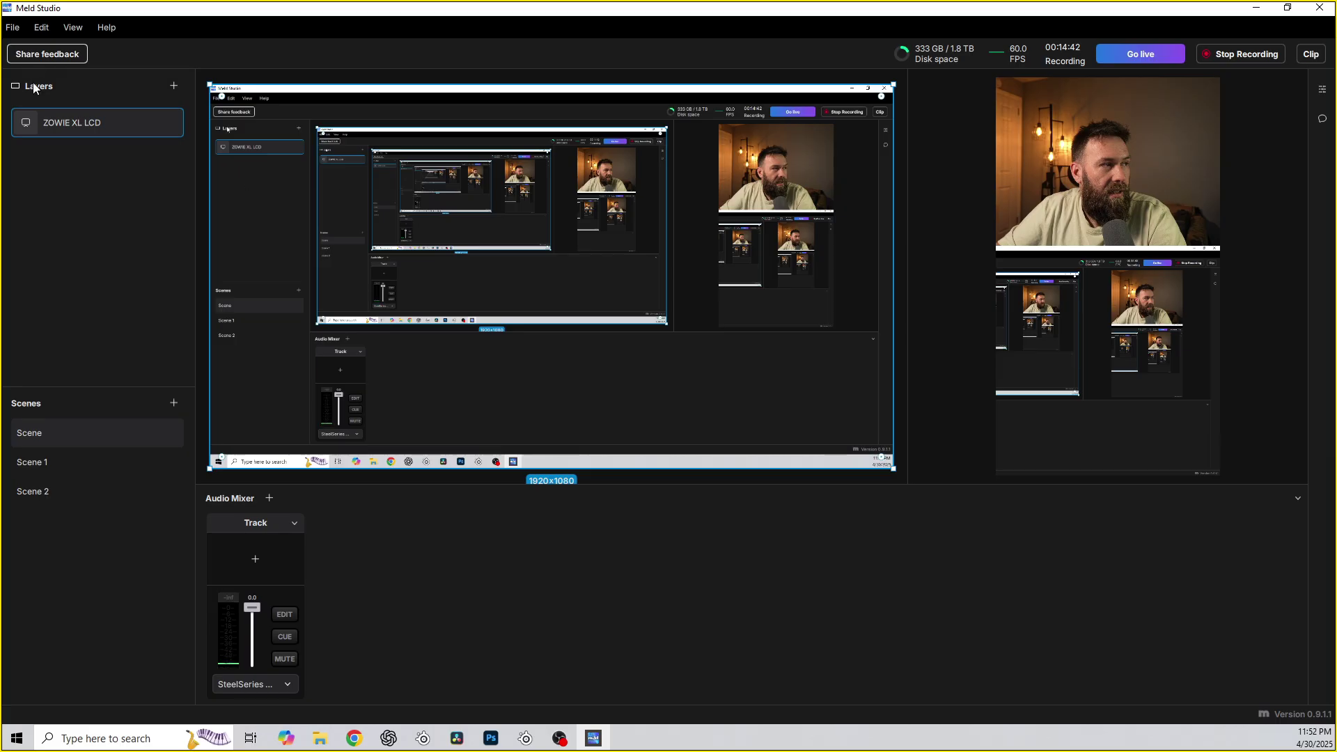
double_click(64, 123)
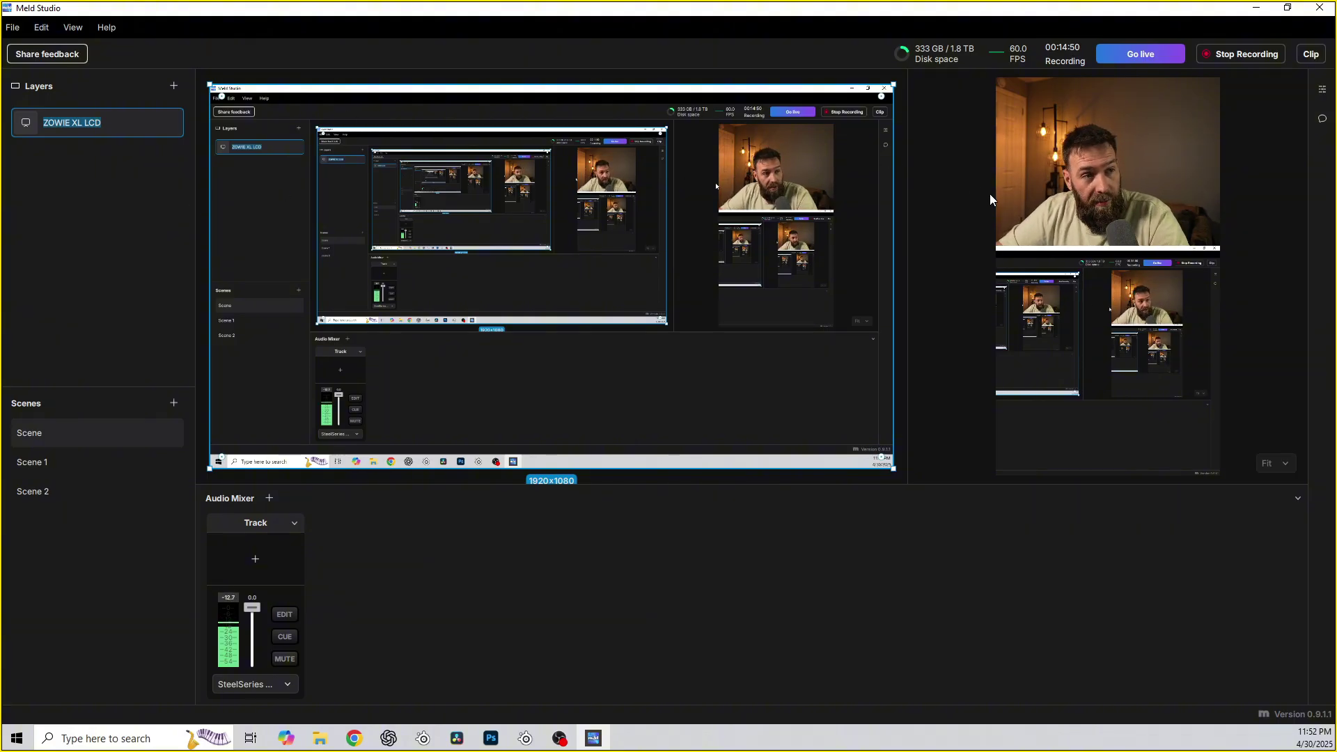
left_click(1279, 464)
left_click(1279, 464)
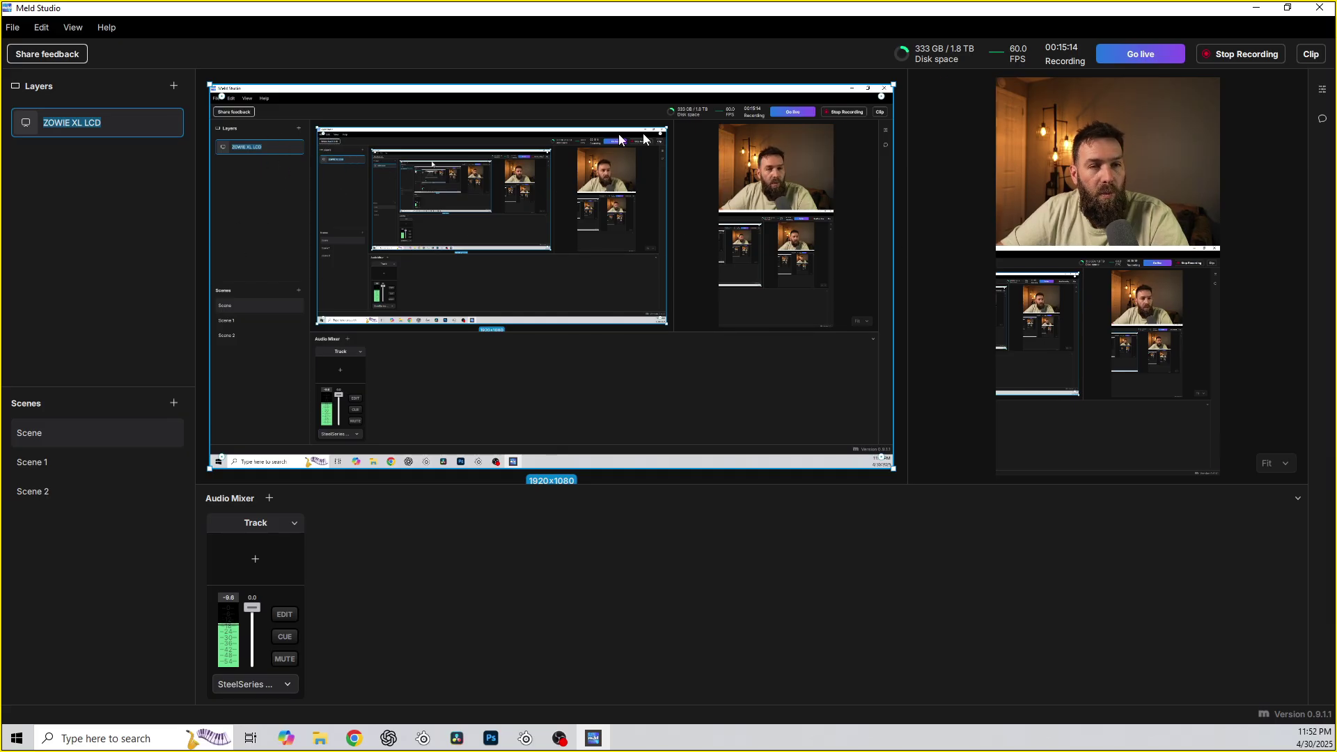
left_click(90, 463)
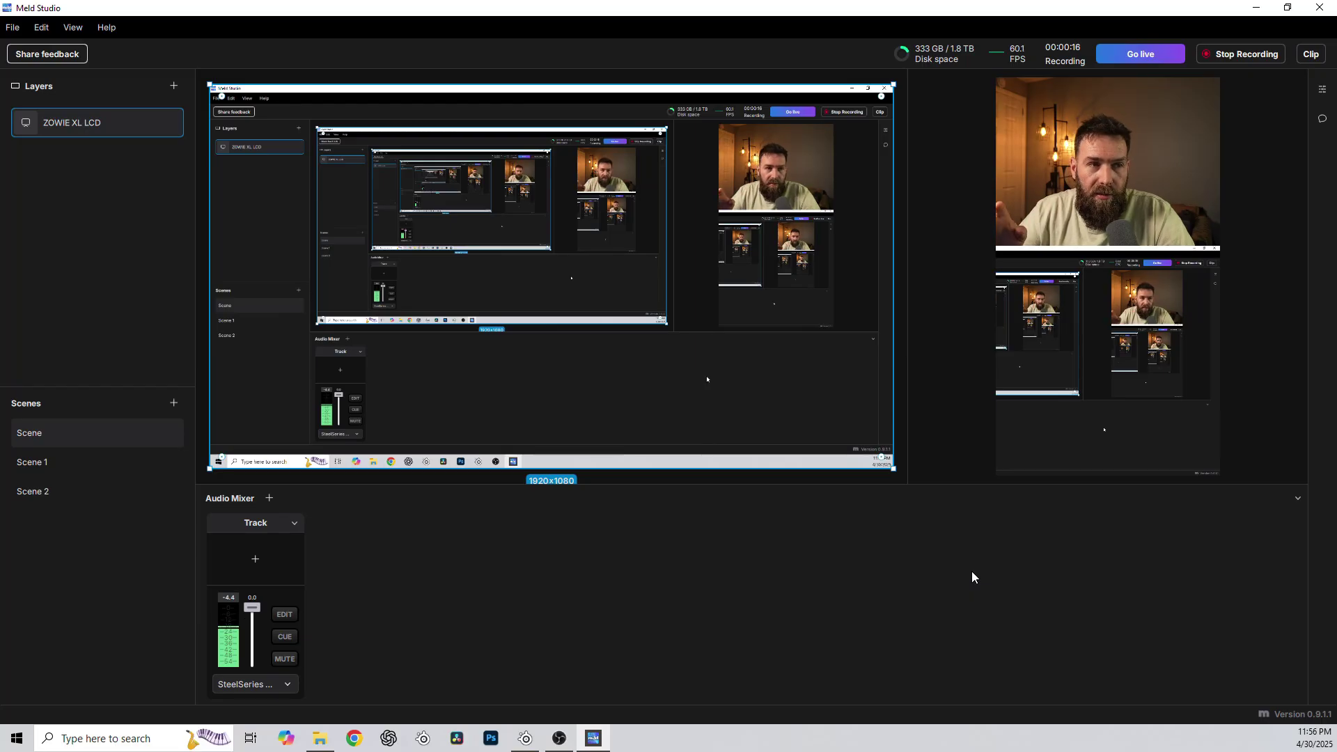
Step: Alternately select the vertical canvas's camera and the horizontal canvas's display capture to compare each canvas's layer list
left_click(1074, 201)
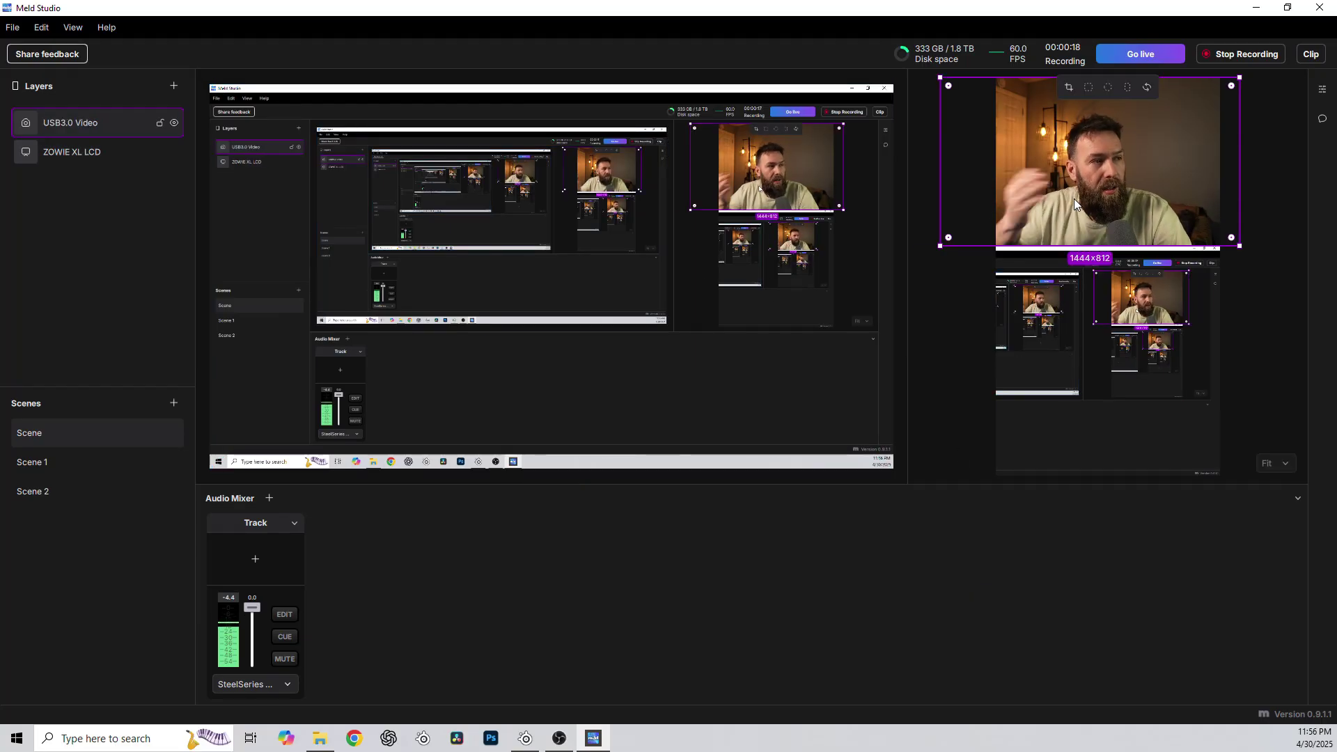
left_click(840, 270)
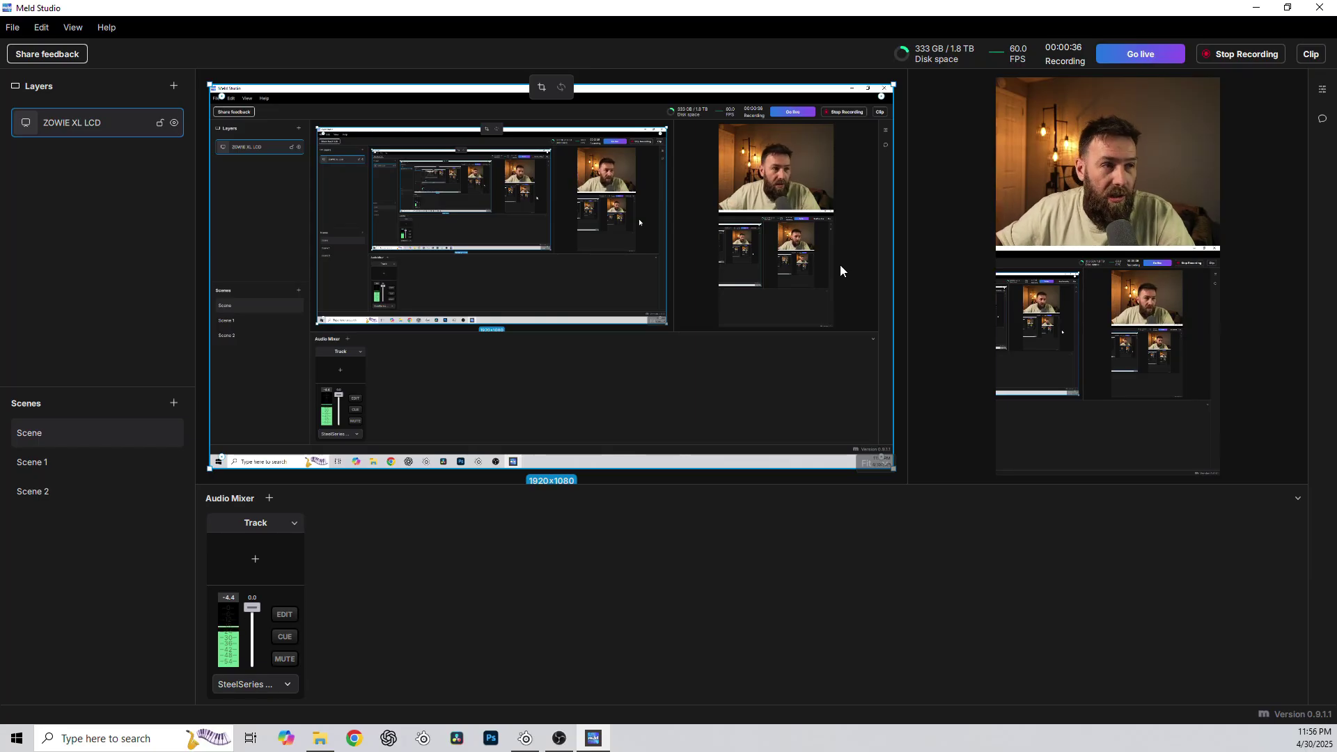
left_click(1005, 211)
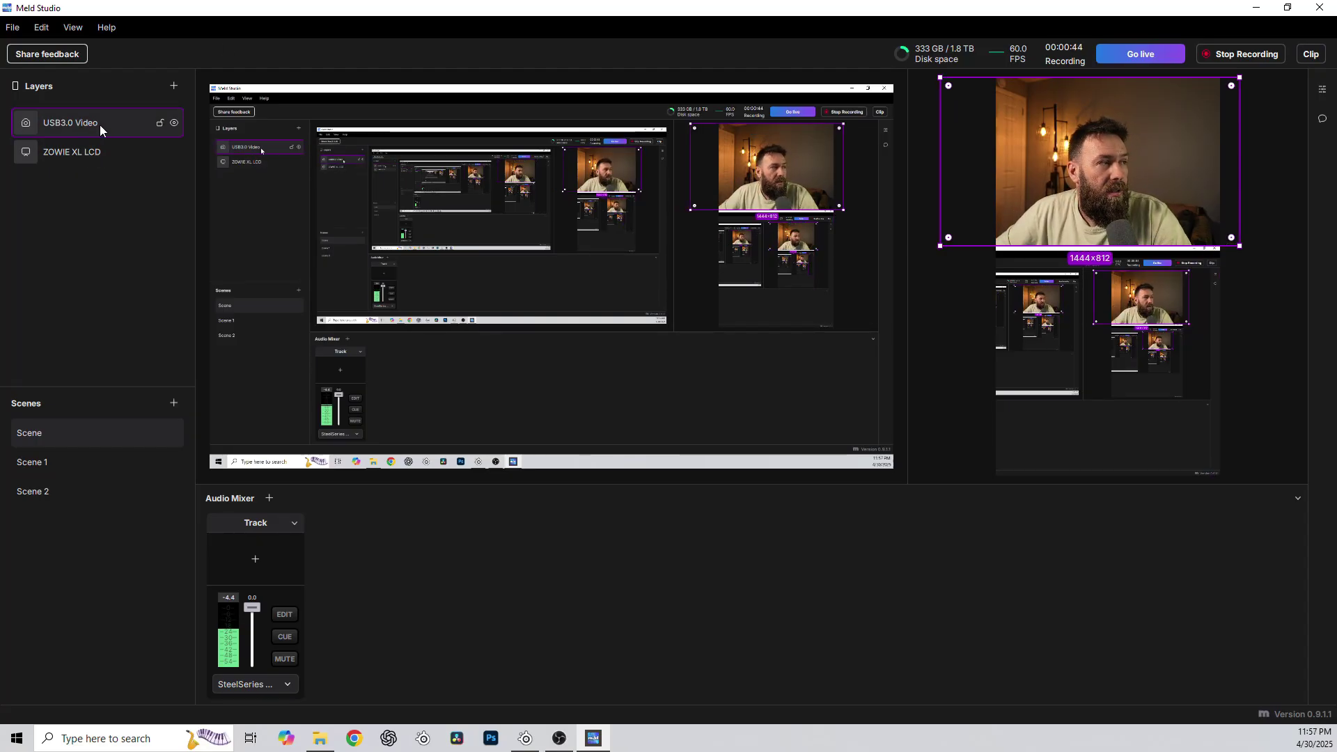
key("Delete")
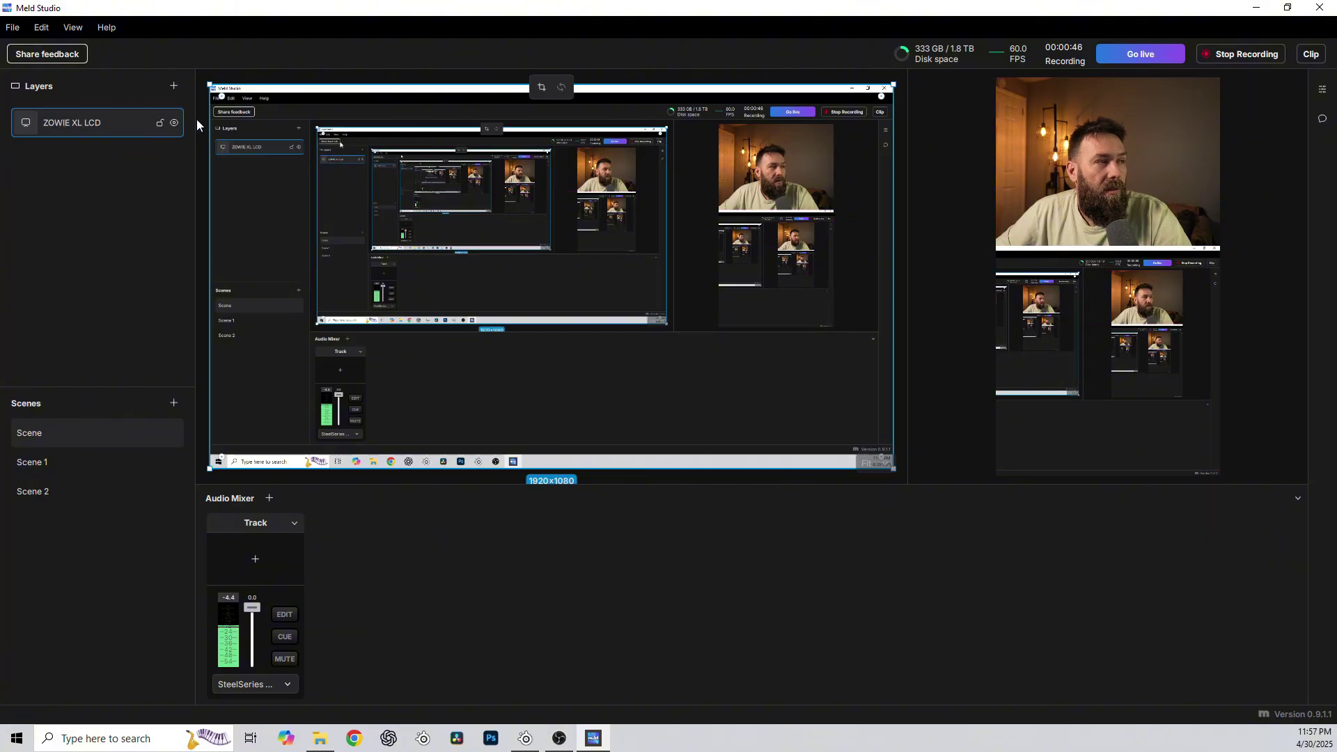